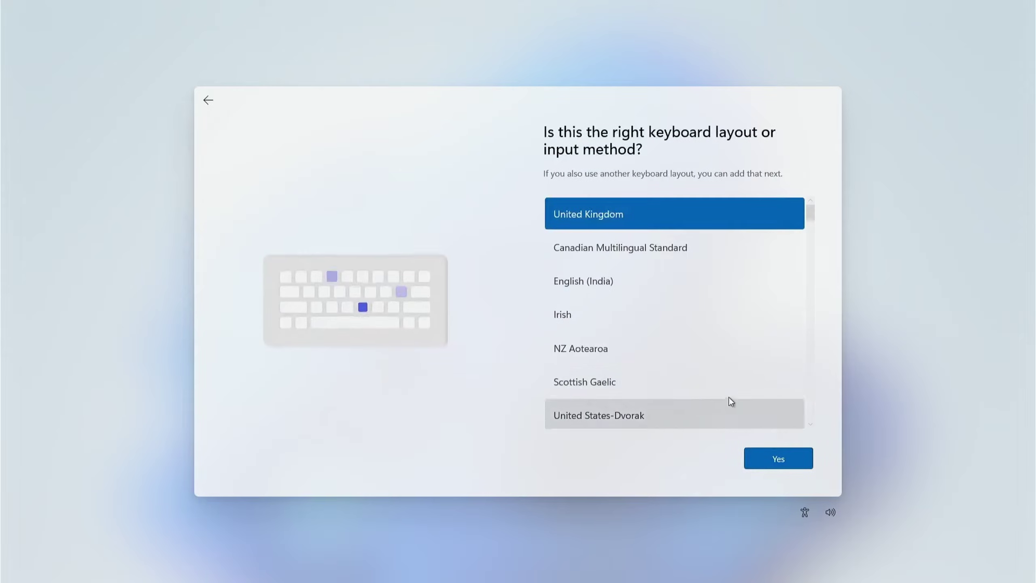
Step: Leave United Kingdom as the keyboard layout and continue past the second-layout question
scroll(698, 311, "down", 5)
scroll(698, 310, "up", 2)
scroll(699, 307, "up", 3)
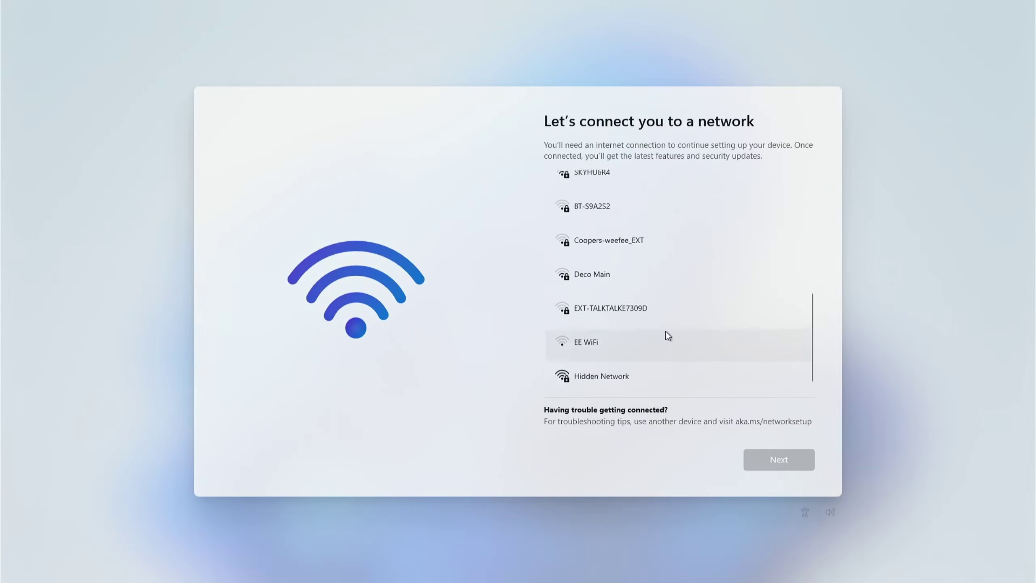
scroll(667, 336, "up", 5)
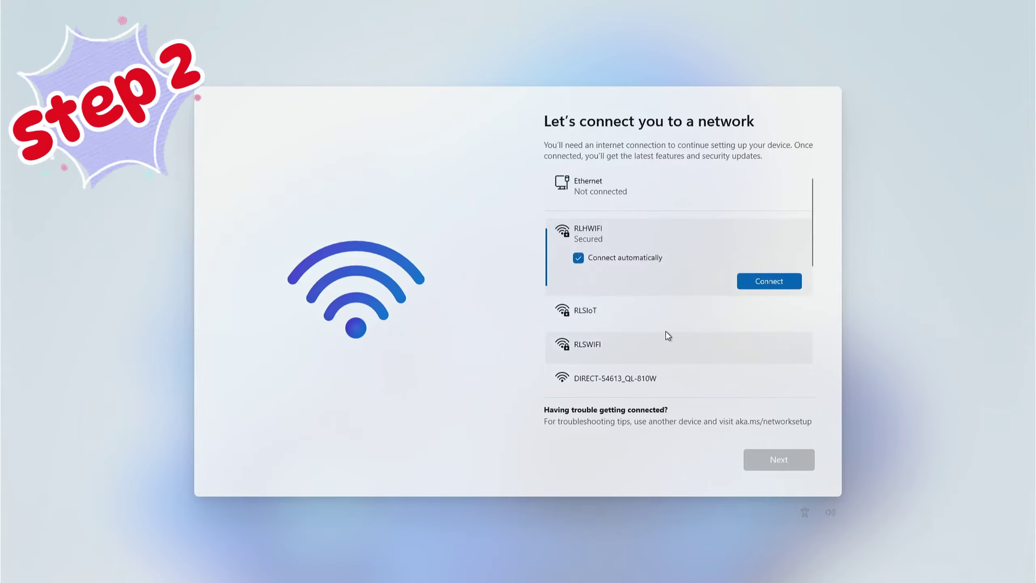
Step: Join the RLSWIFI Wi-Fi network with its security key and continue
scroll(666, 332, "down", 5)
scroll(665, 332, "up", 1)
scroll(665, 331, "up", 5)
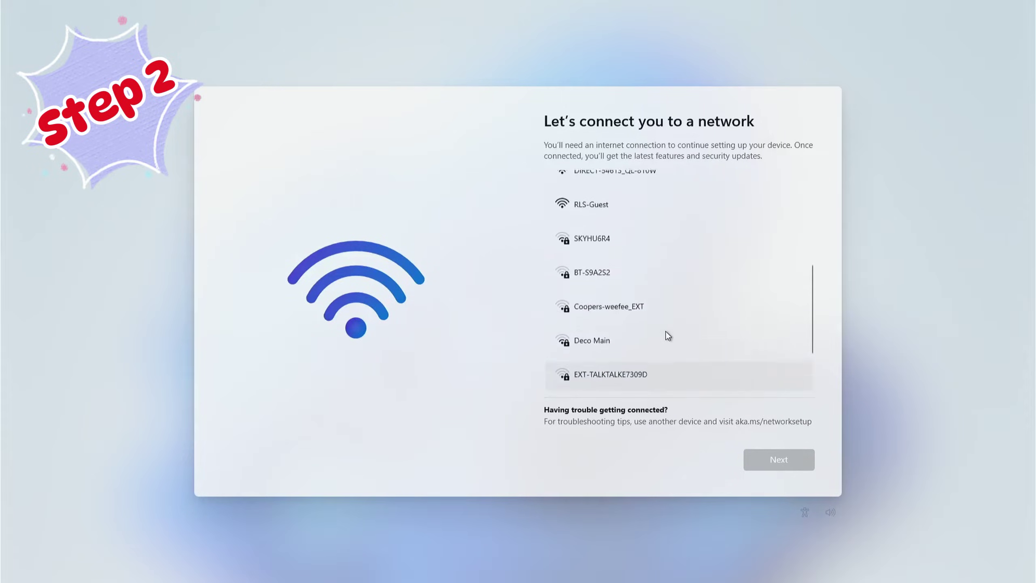
left_click(733, 350)
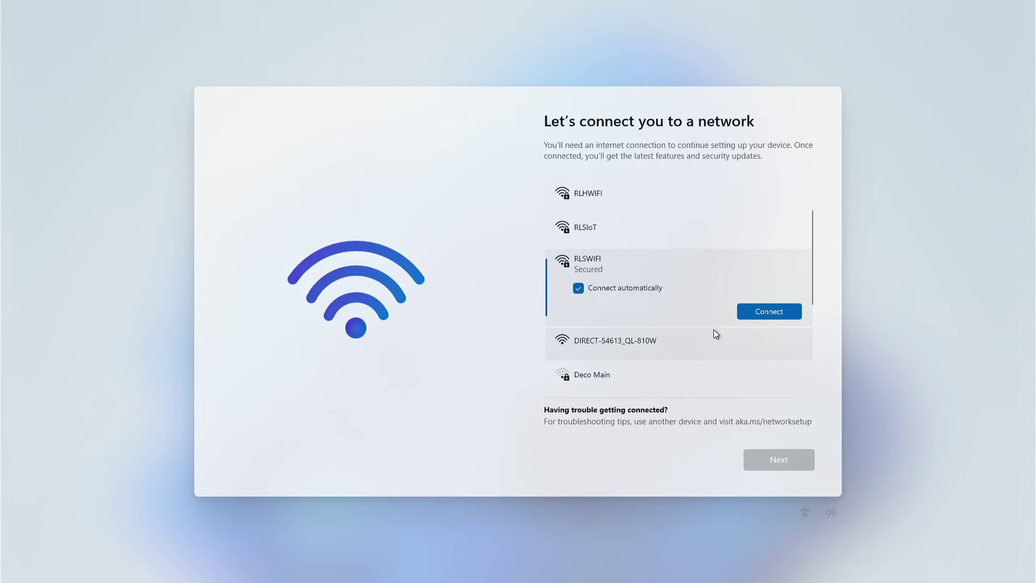
left_click(758, 314)
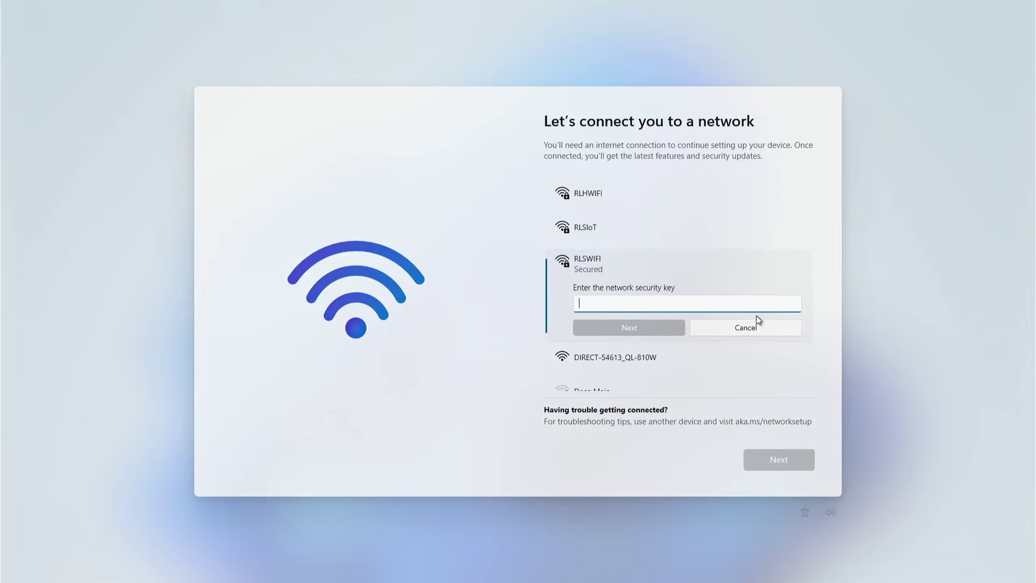
type("••••••••")
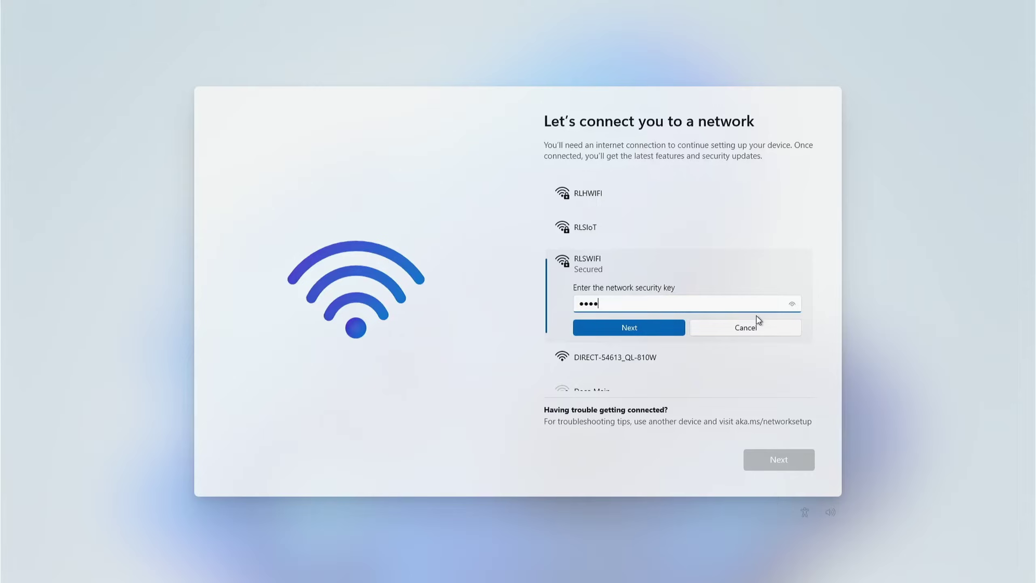
type("••••••")
key("Return")
left_click(771, 459)
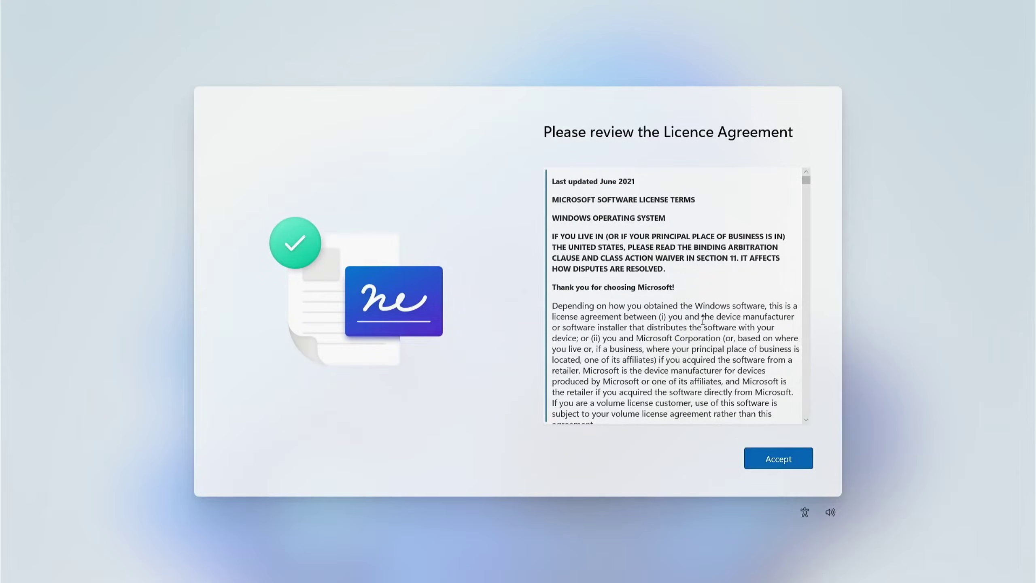
Step: Accept the licence agreement and name the device 'YouTube'
scroll(702, 321, "down", 10)
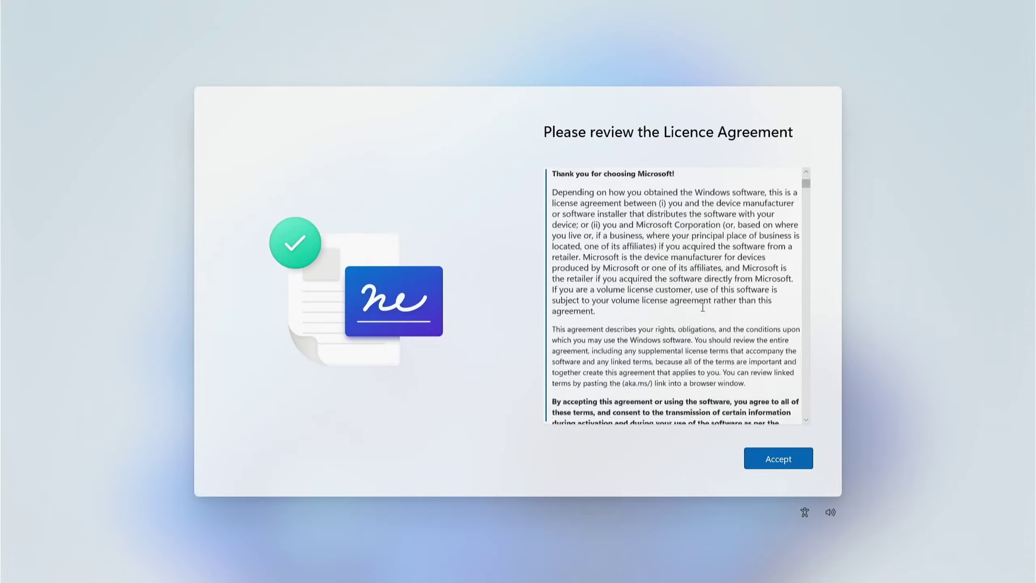
left_click(762, 457)
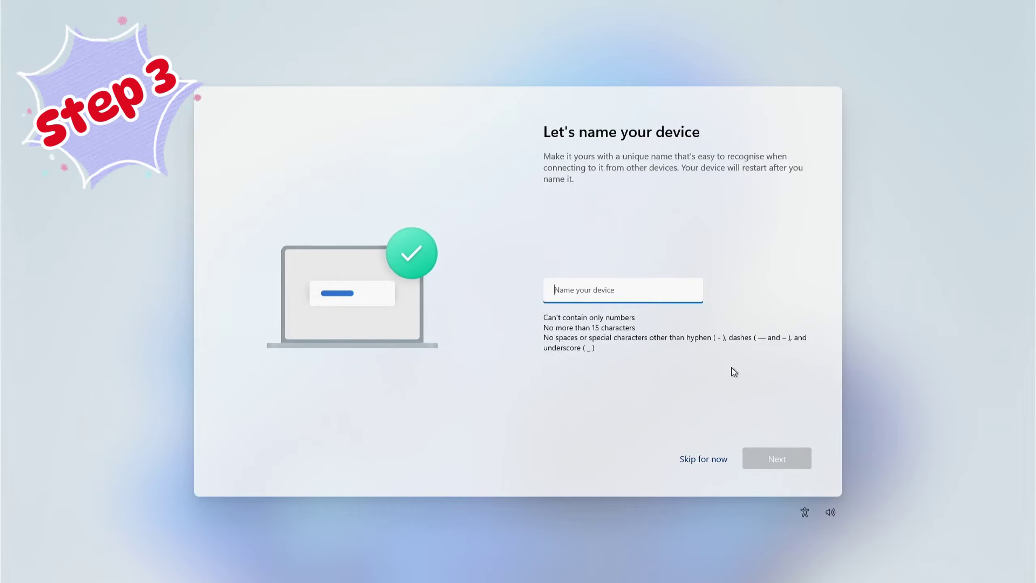
type("You")
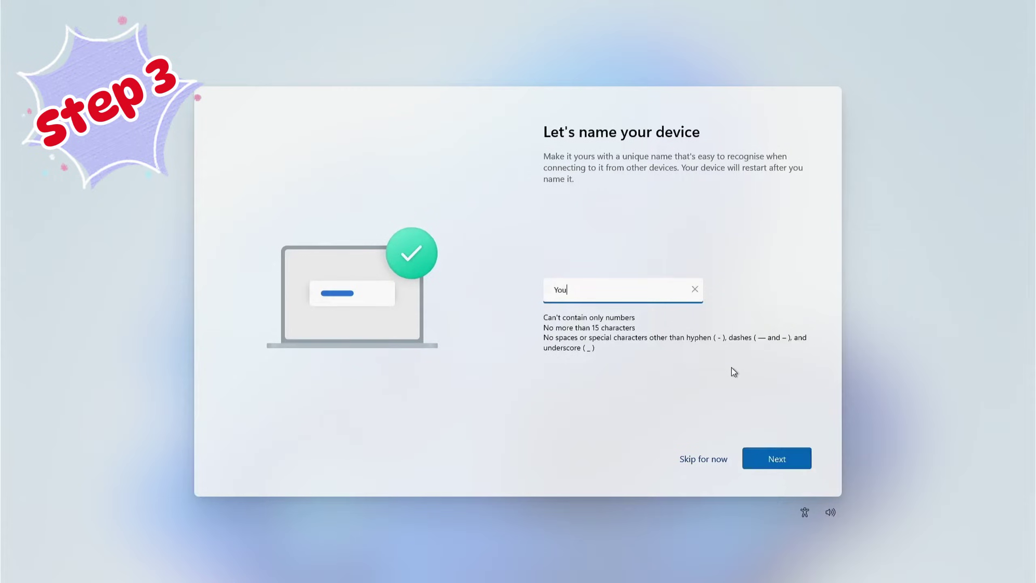
type("Tu")
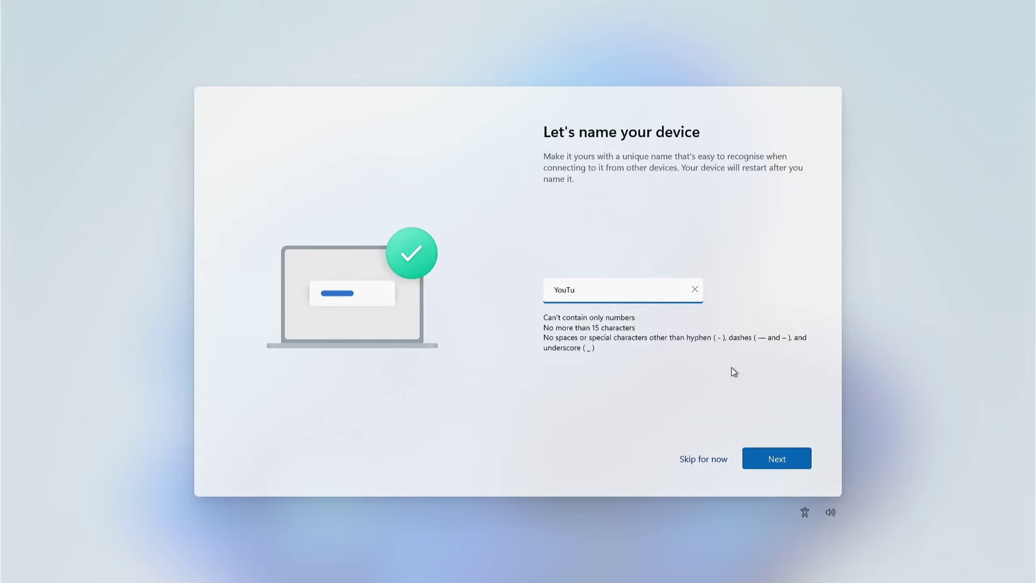
type("be")
left_click(774, 458)
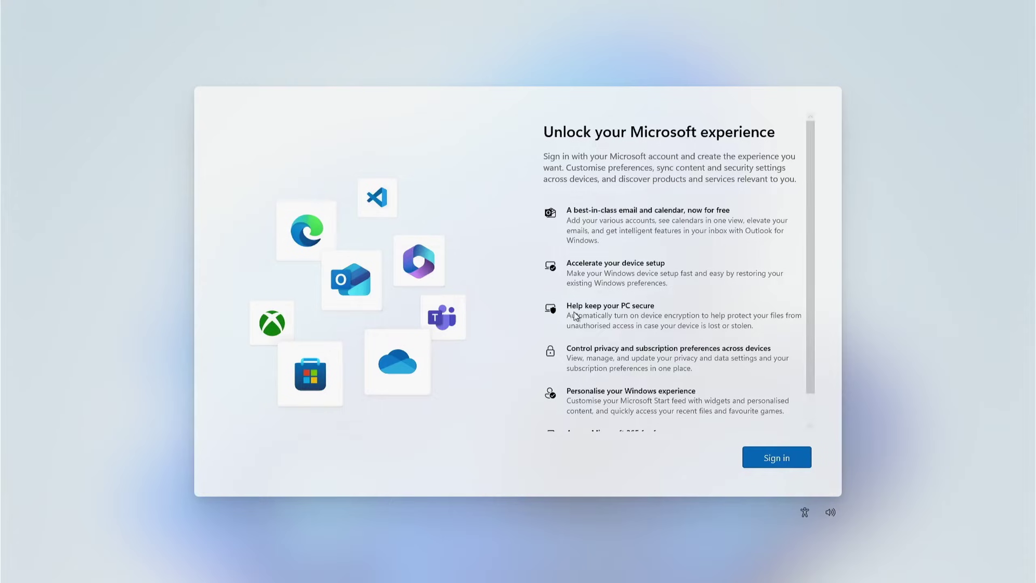
Step: Sign in with the Microsoft account e-mail address and password
scroll(715, 370, "down", 2)
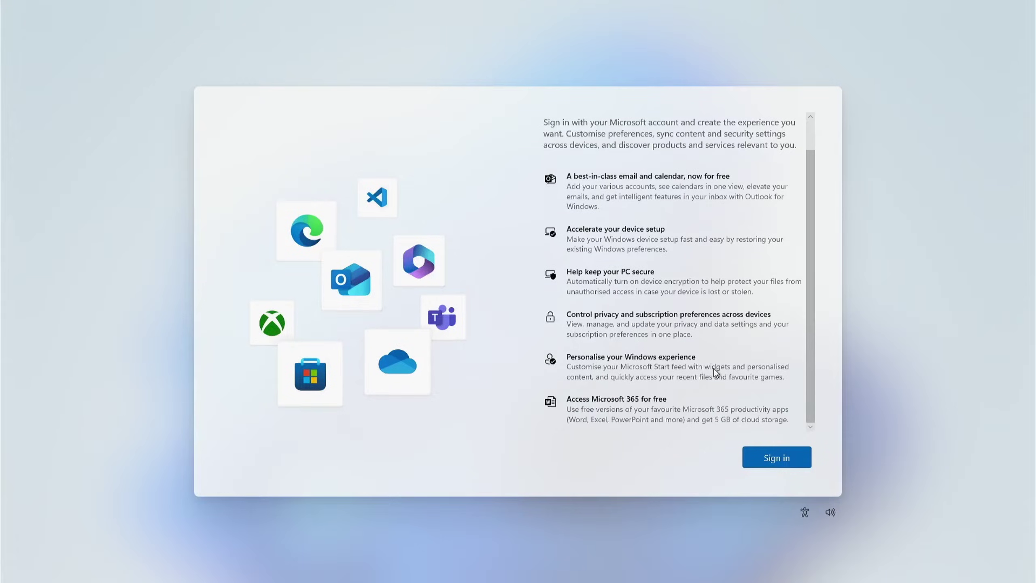
scroll(713, 369, "up", 2)
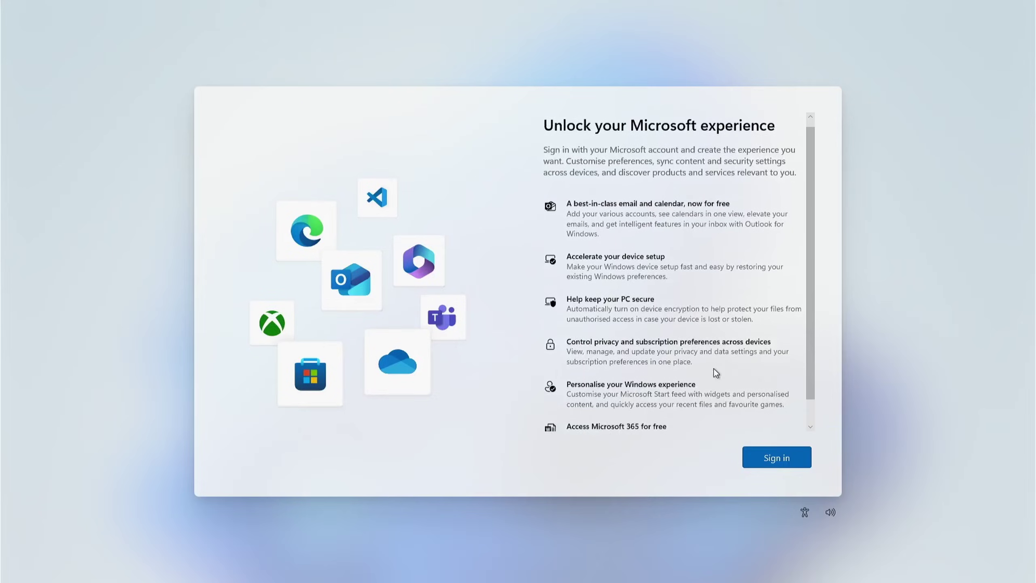
key("Return")
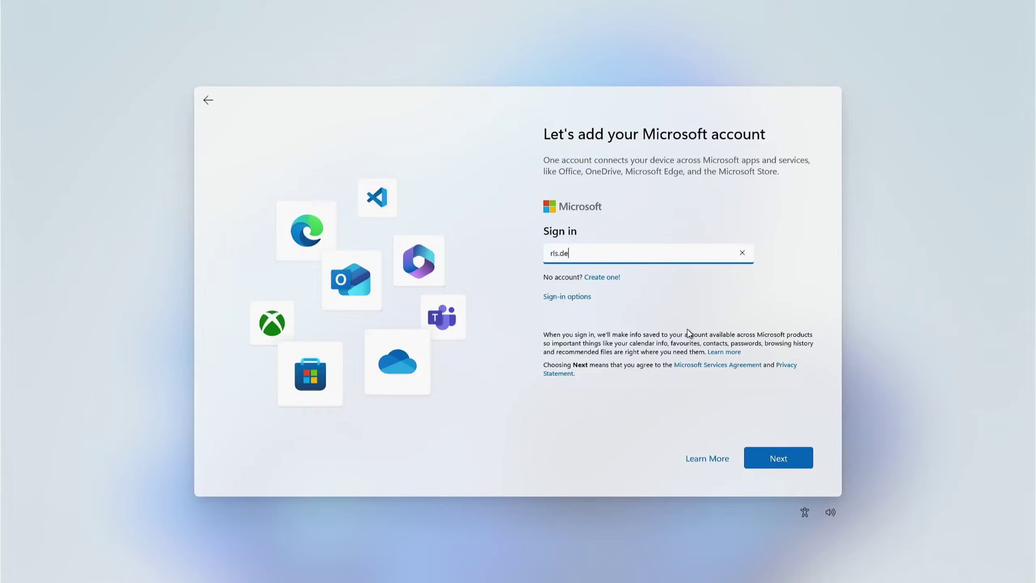
left_click(774, 459)
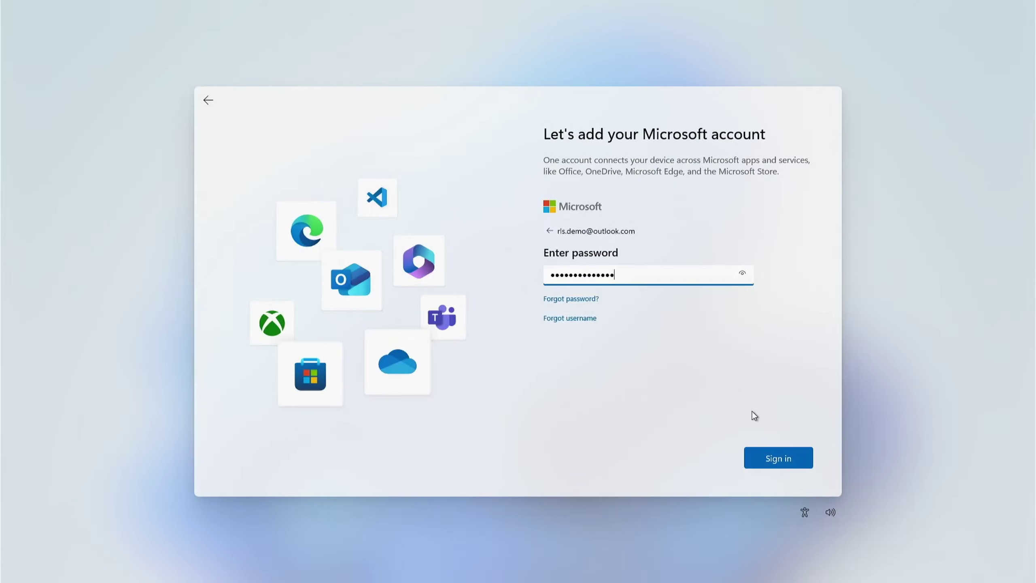
type("*")
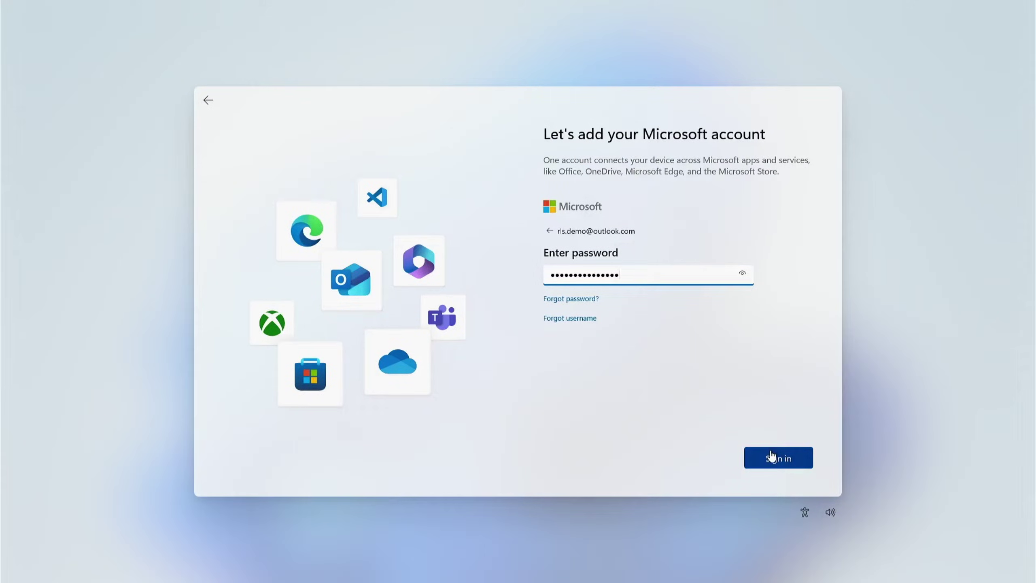
left_click(772, 456)
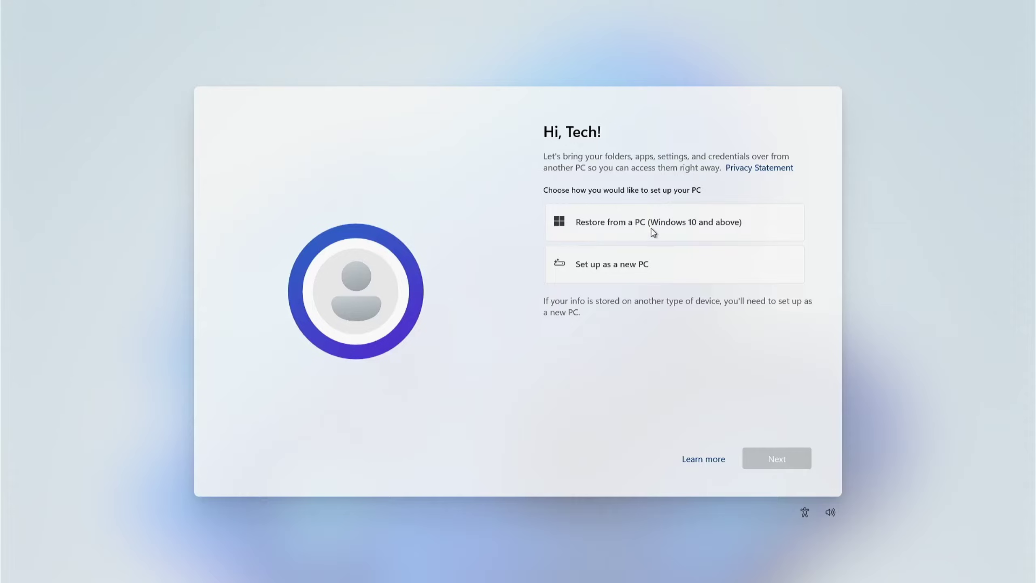
Step: Choose Set up as a new PC and create a confirmed Windows Hello sign-in PIN
left_click(637, 265)
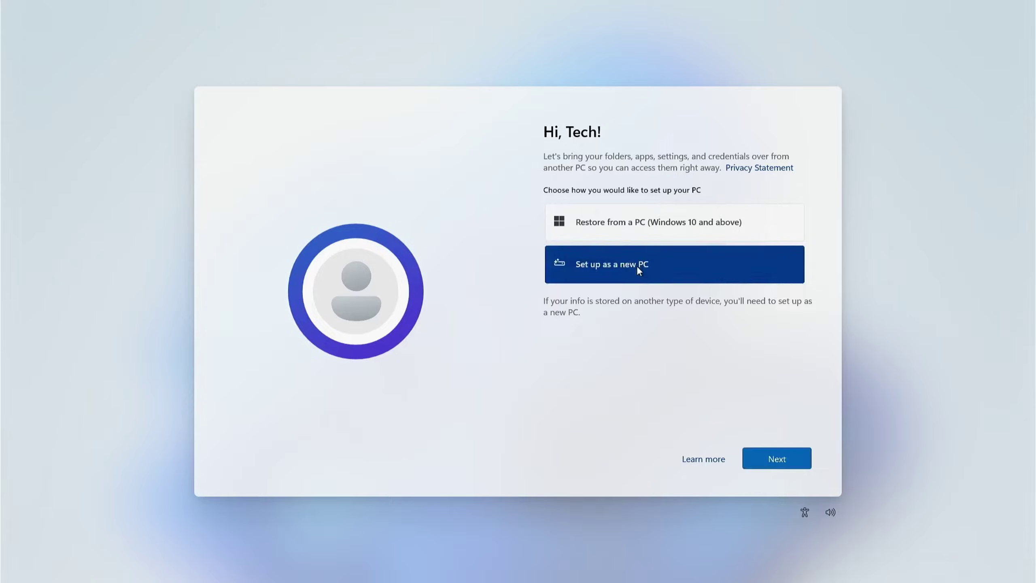
left_click(764, 465)
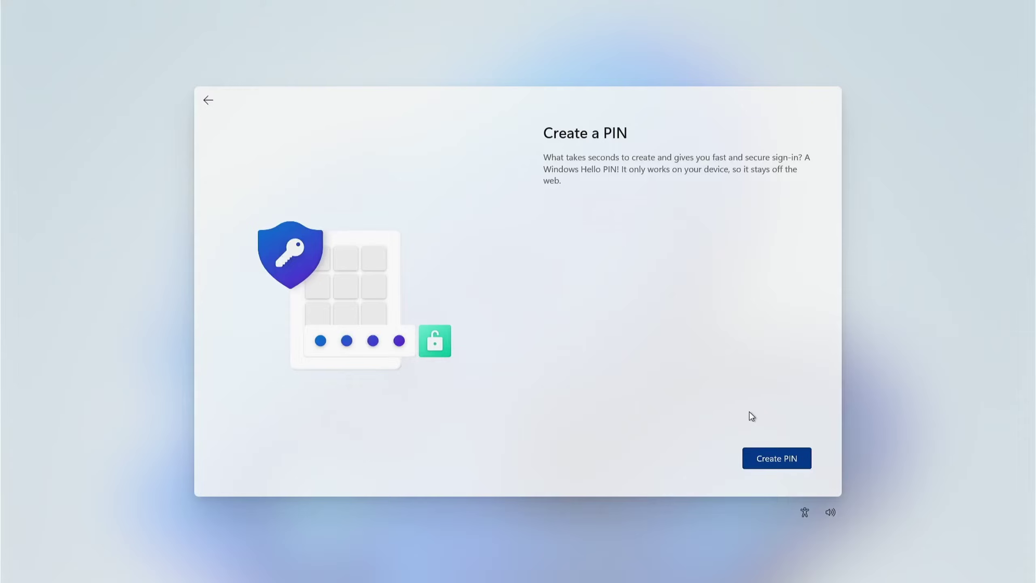
left_click(762, 460)
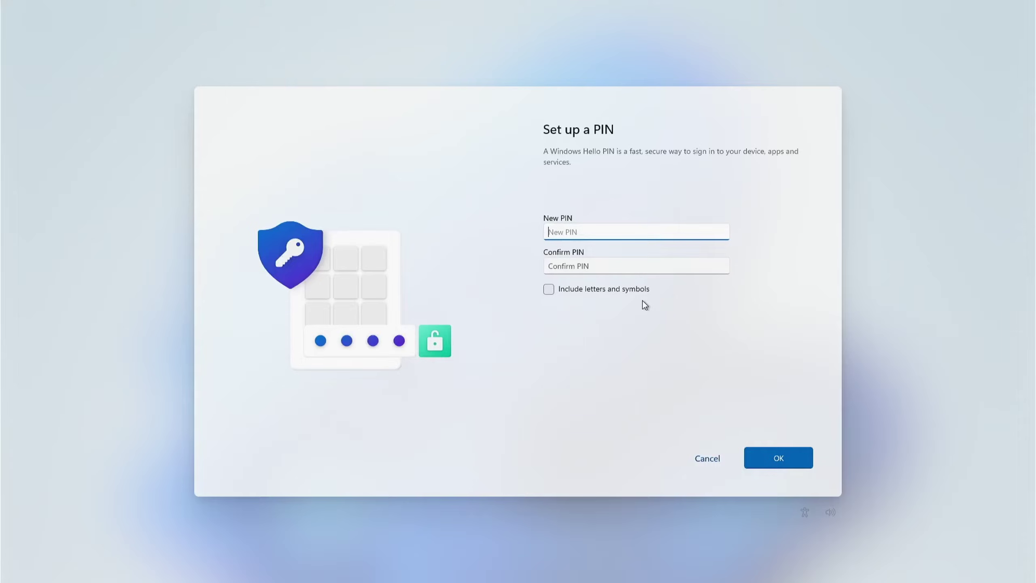
type("12345")
key("Tab")
type("12345")
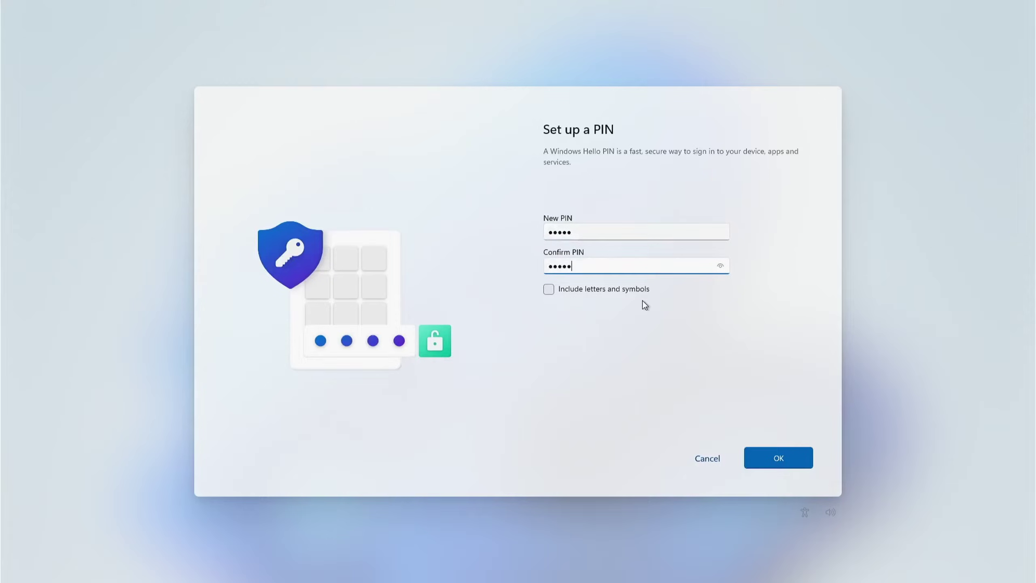
key("Return")
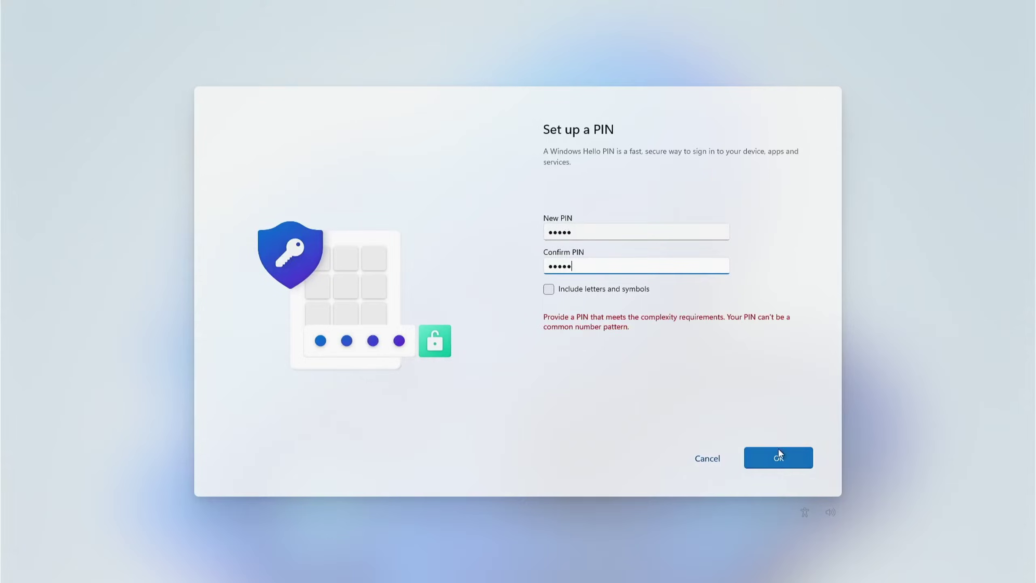
left_click(777, 452)
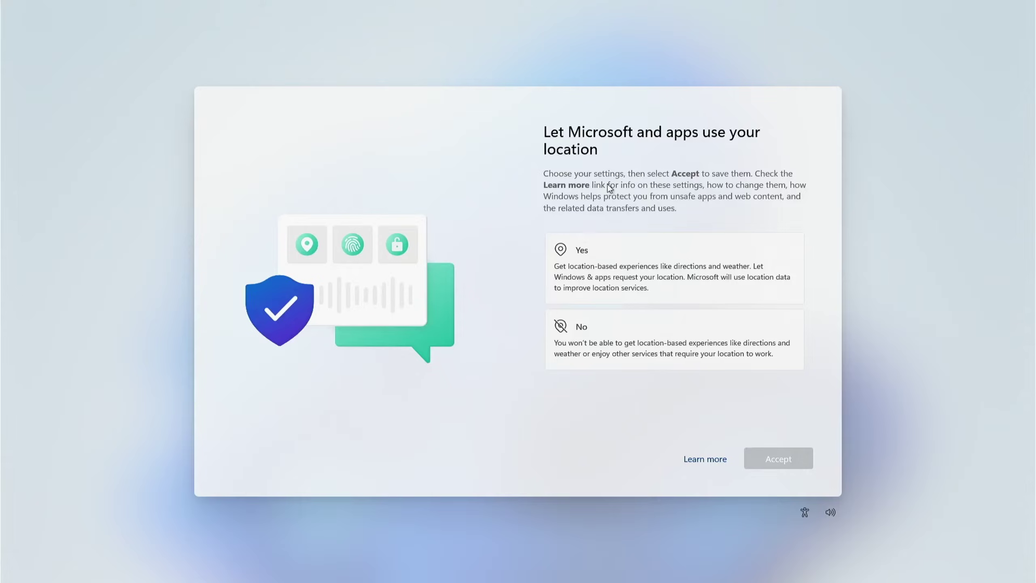
Step: Allow location and Find my device, and send only required diagnostic data
left_click(608, 262)
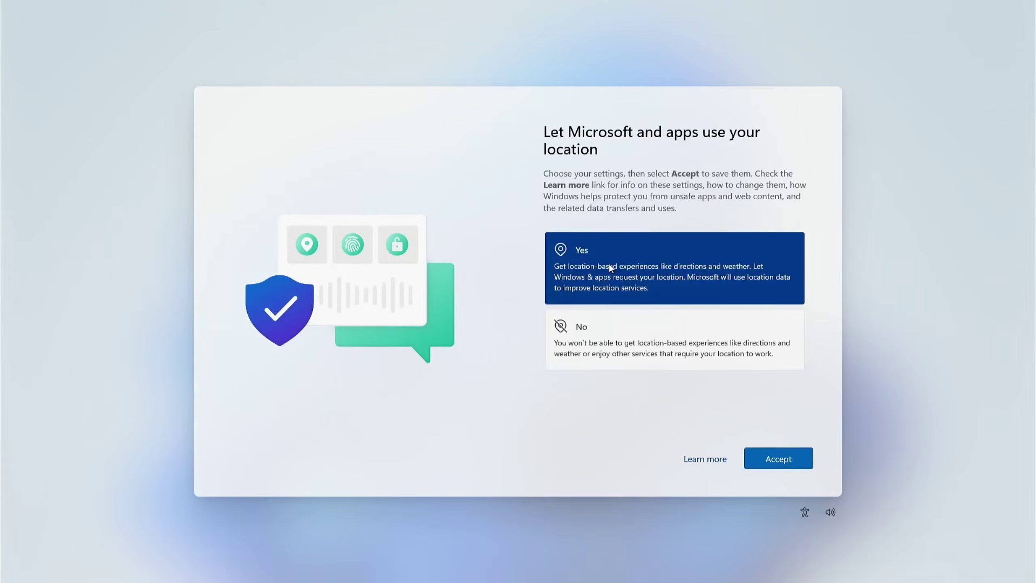
left_click(799, 464)
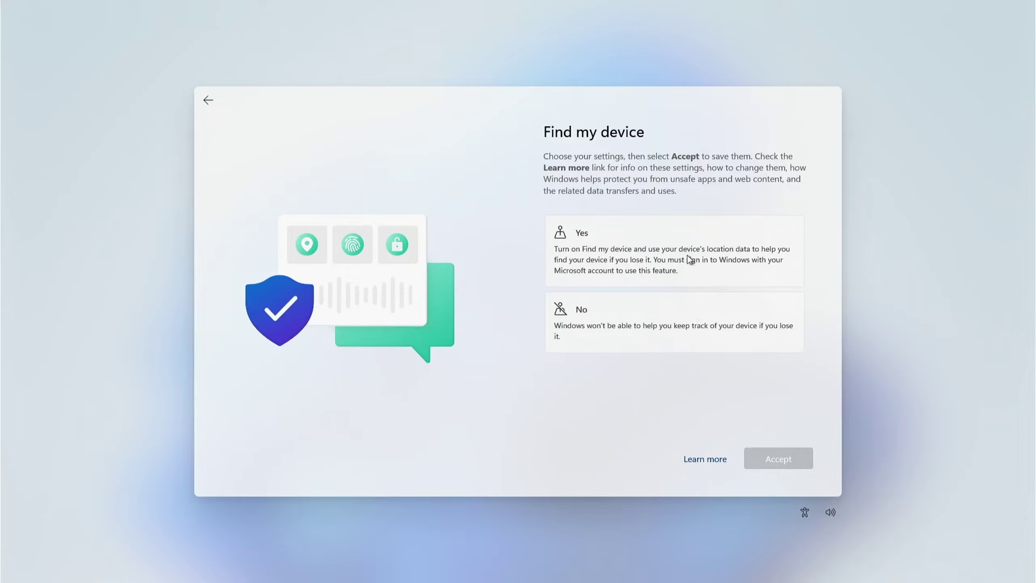
left_click(589, 242)
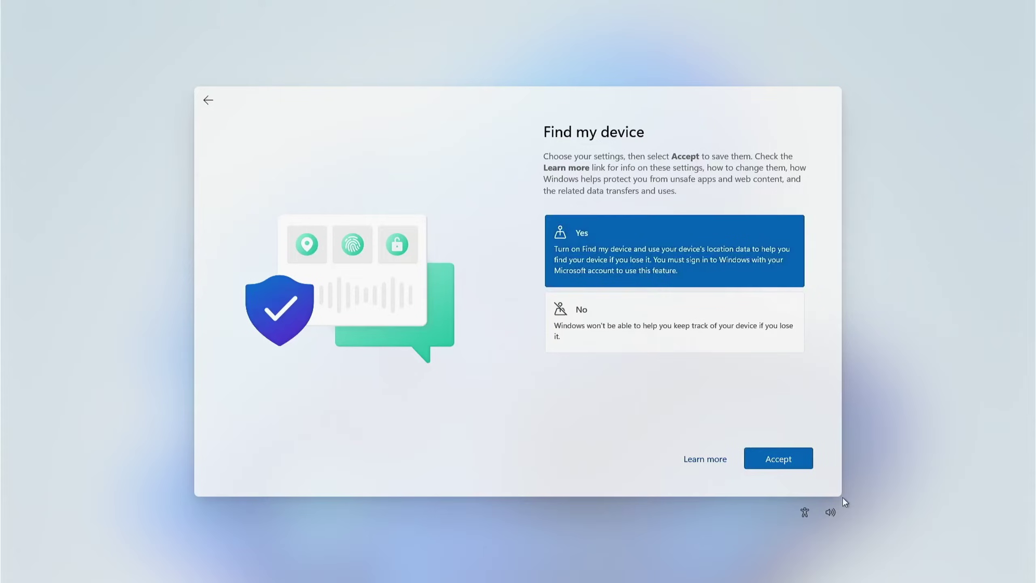
left_click(789, 462)
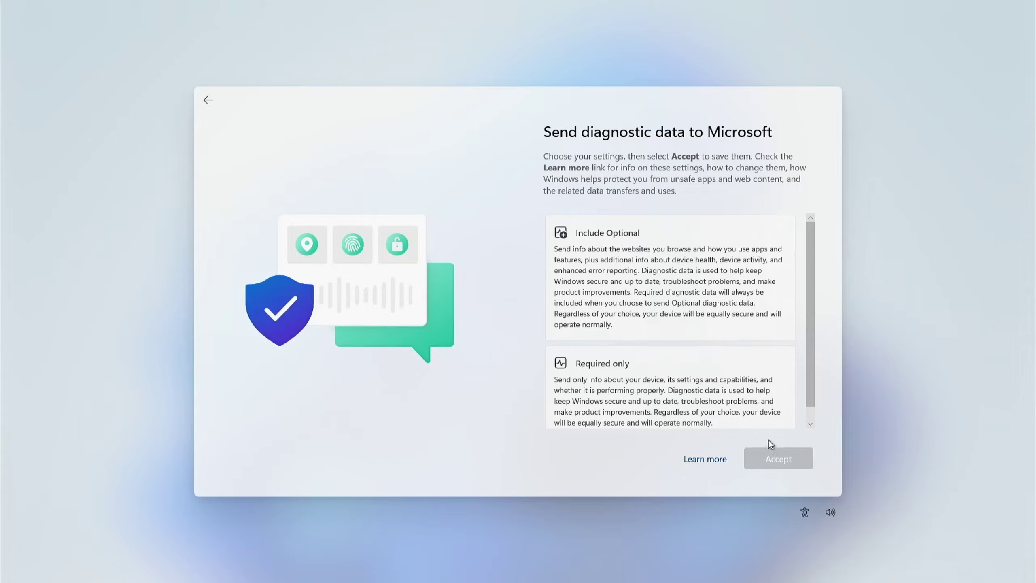
scroll(738, 347, "down", 1)
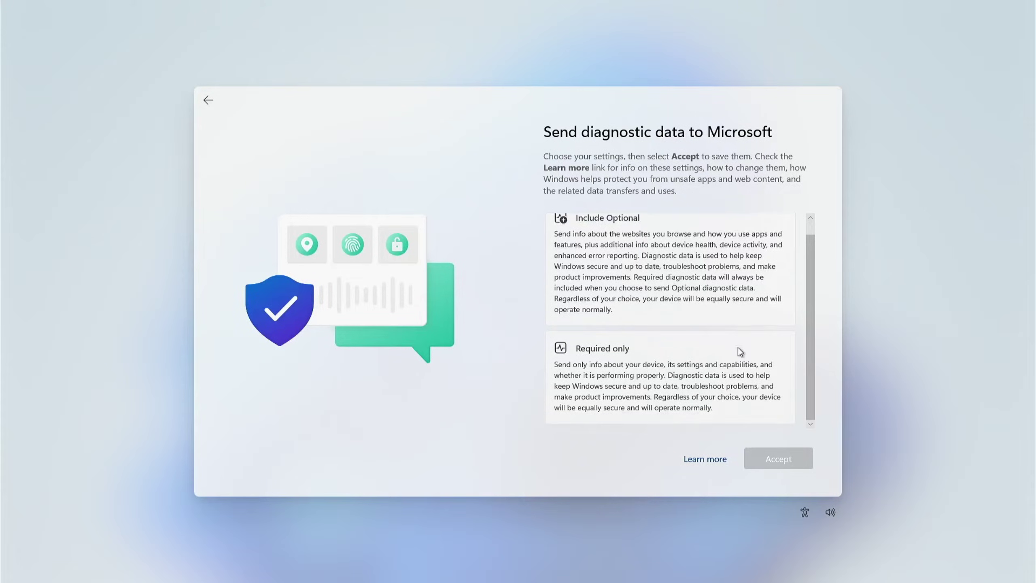
left_click(635, 366)
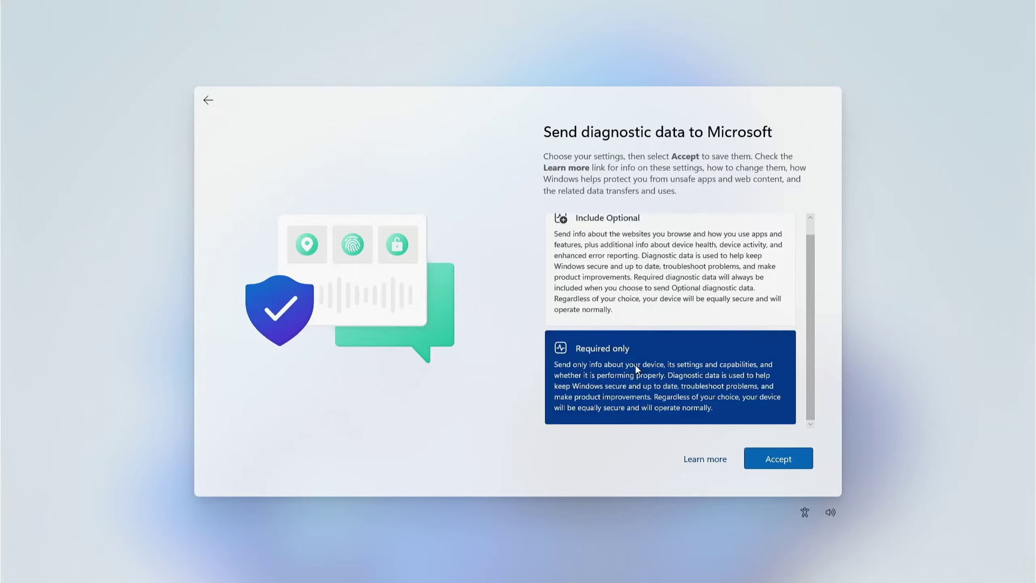
left_click(783, 459)
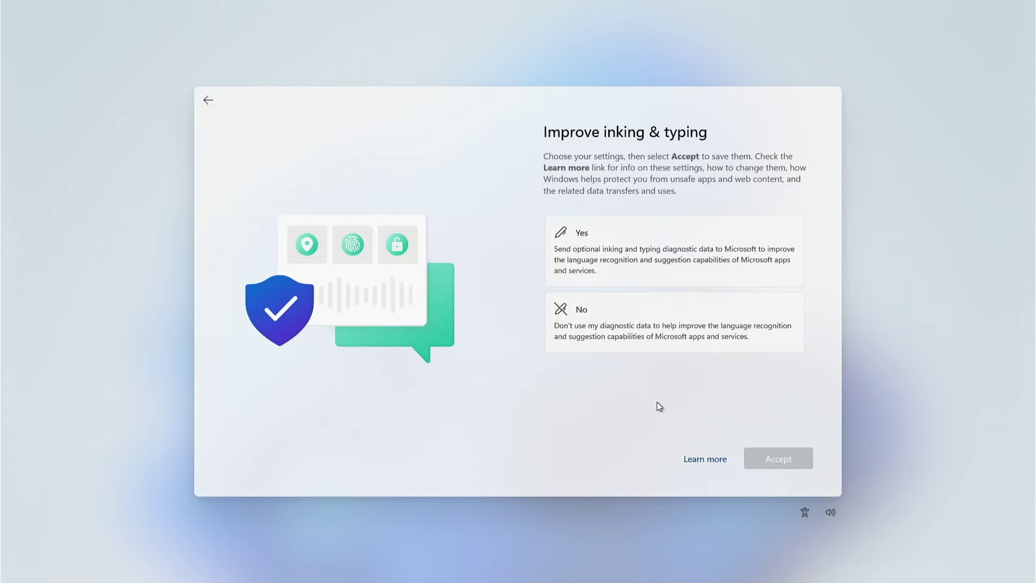
Step: Decline sending inking and typing data and tailored experiences
left_click(638, 339)
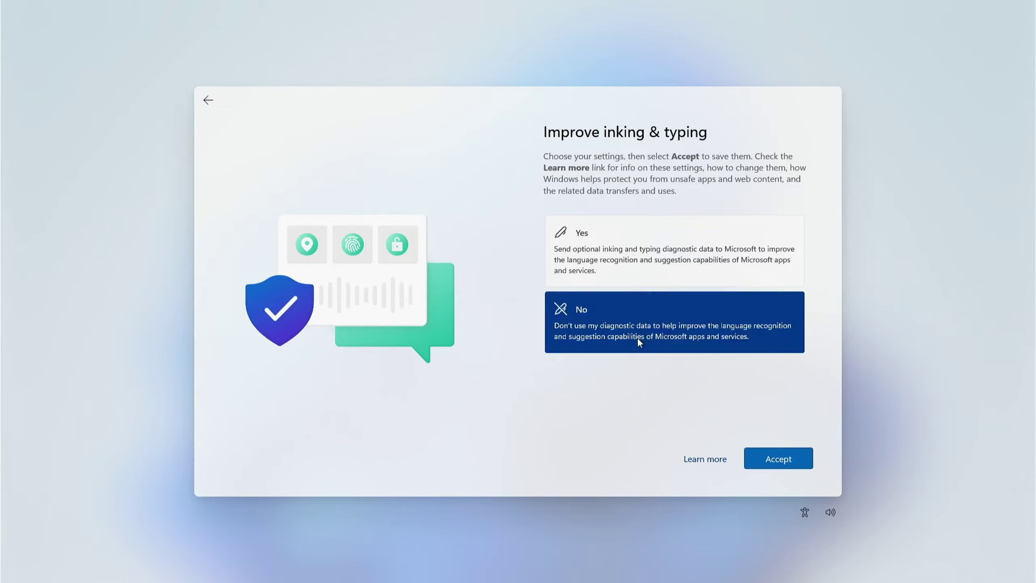
left_click(765, 465)
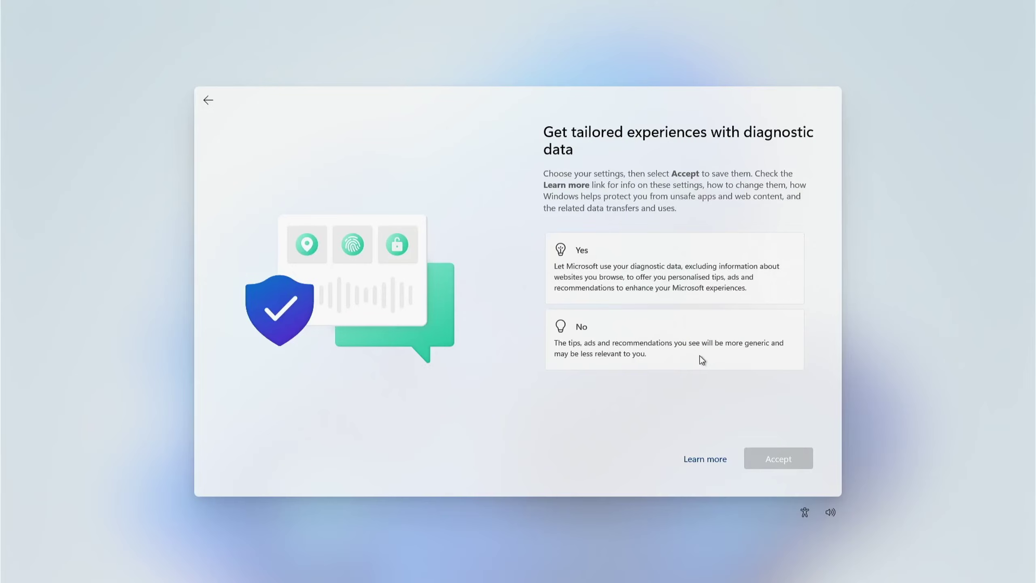
left_click(700, 357)
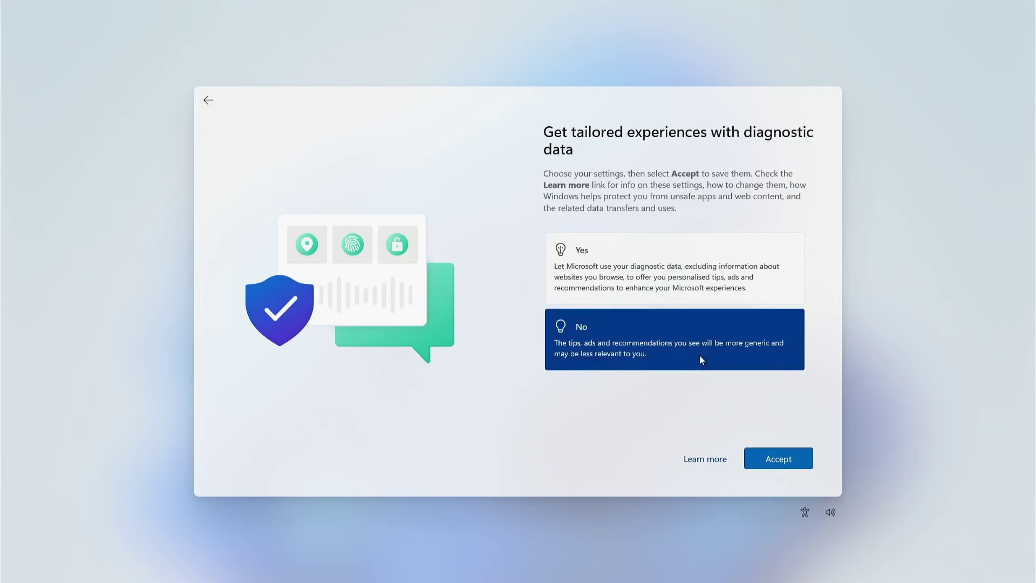
left_click(774, 464)
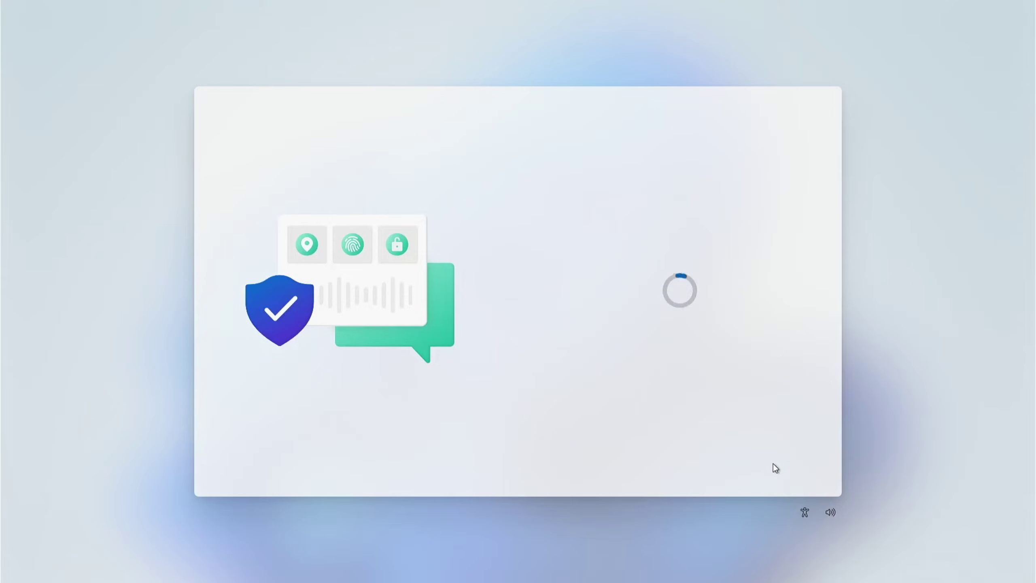
Step: Skip 'Let's customise your experience' without ticking any usage categories
scroll(775, 286, "down", 2)
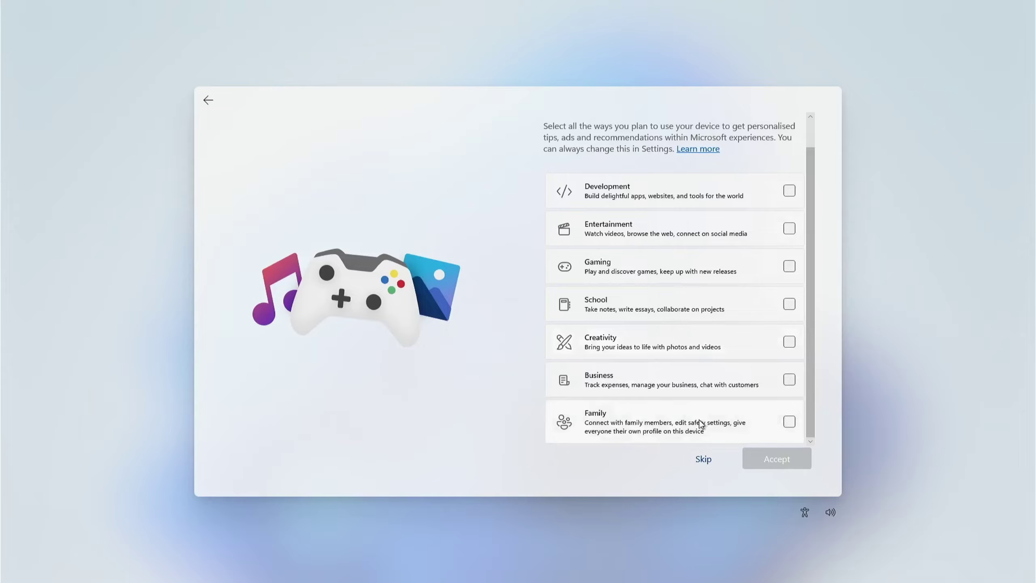
scroll(700, 422, "up", 2)
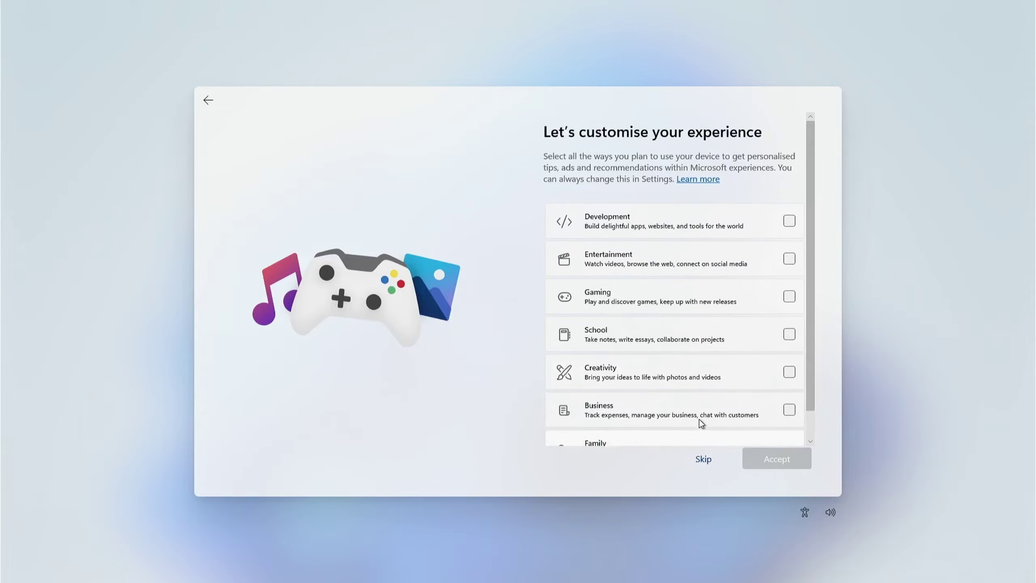
scroll(701, 423, "down", 1)
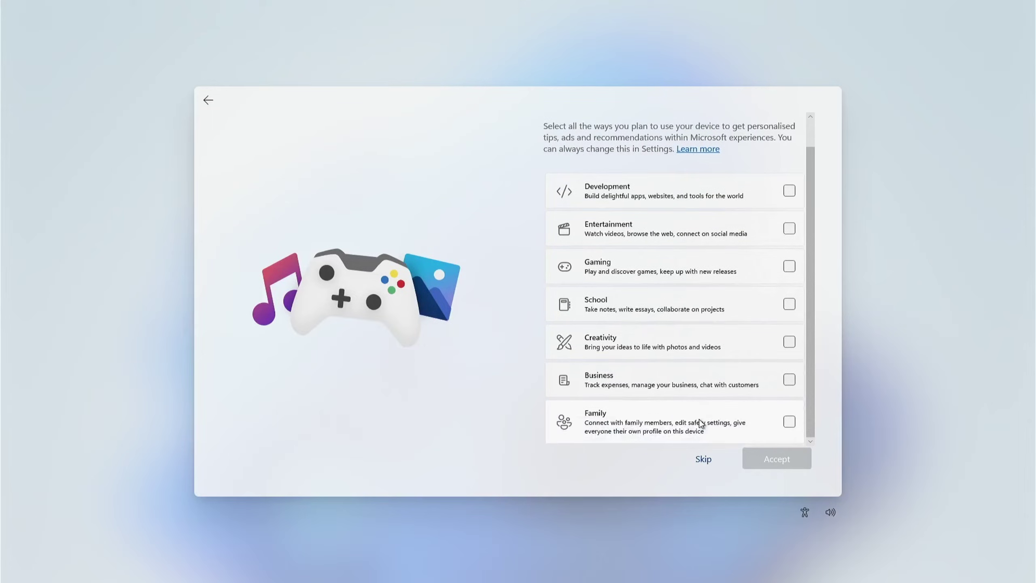
left_click(700, 463)
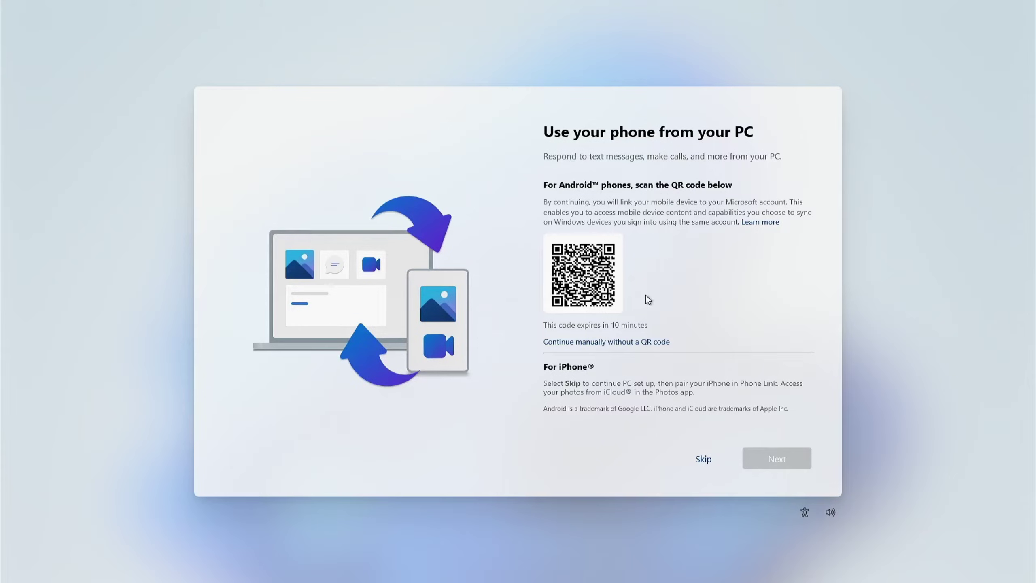
Step: Skip phone linking, choose OneDrive Back up my files, and skip phone photo backup
left_click(698, 458)
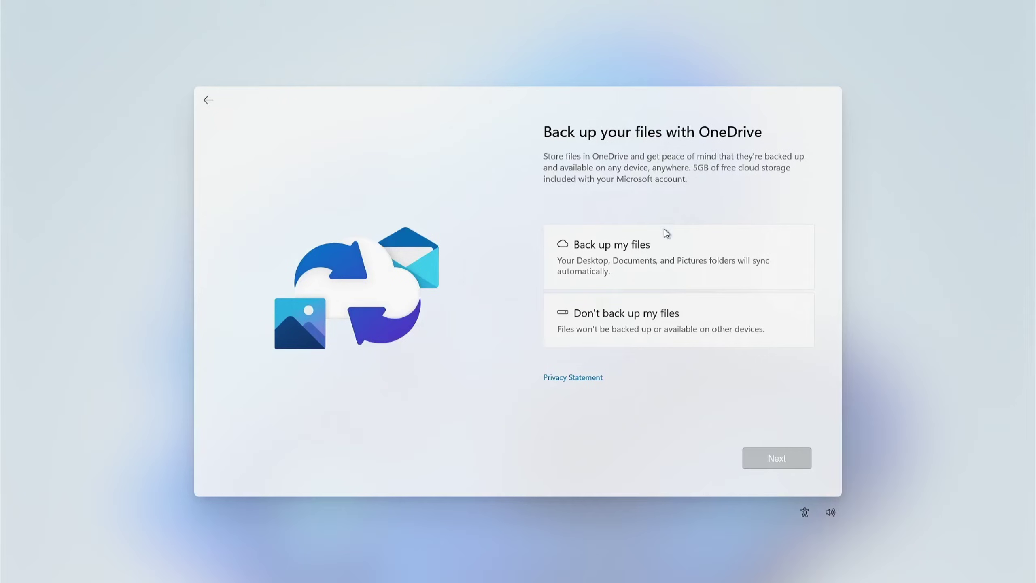
left_click(620, 250)
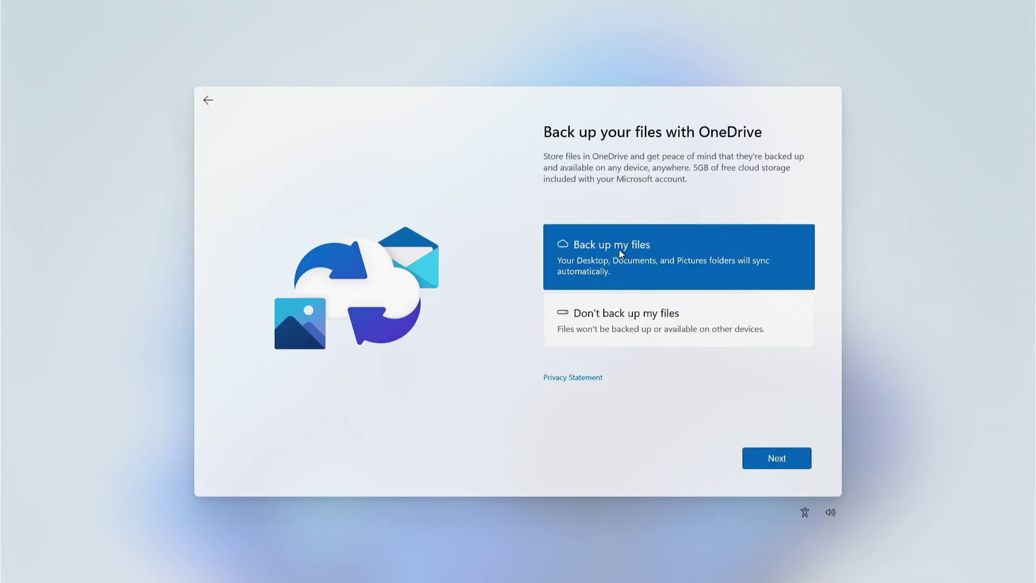
left_click(763, 458)
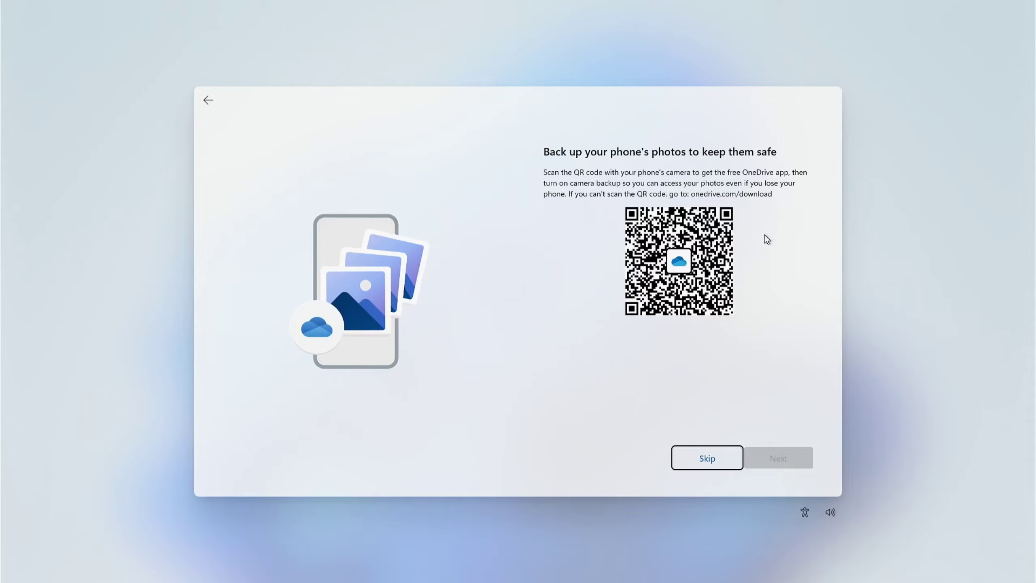
left_click(693, 456)
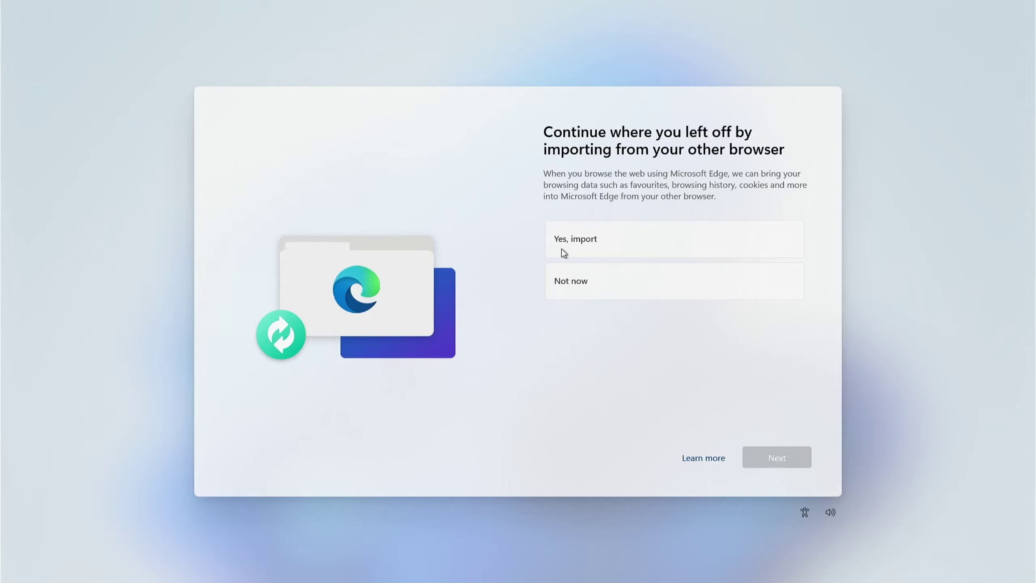
Step: Decline browser data import and both Microsoft 365 offers to reach the Game Pass offer
left_click(580, 283)
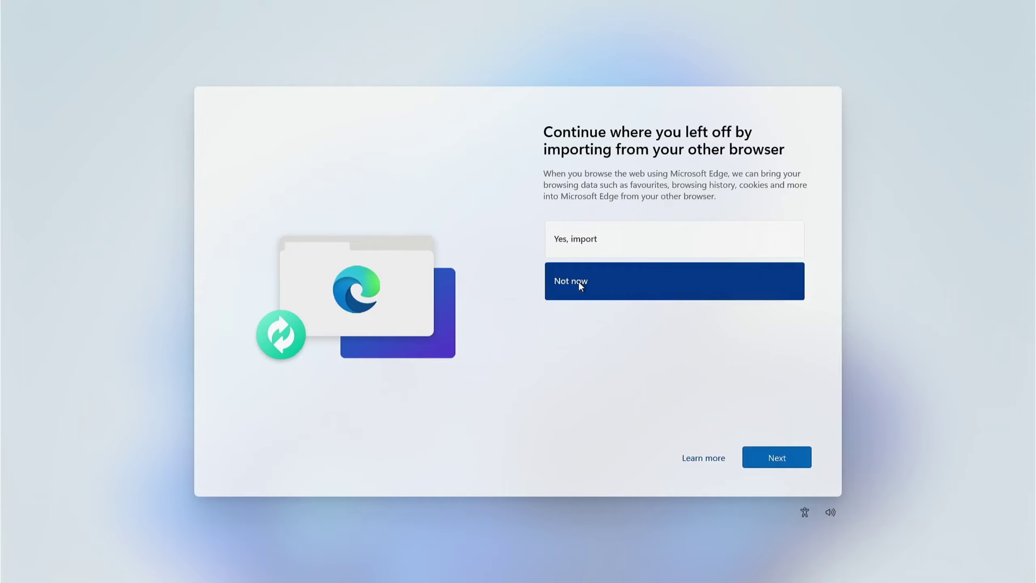
left_click(765, 452)
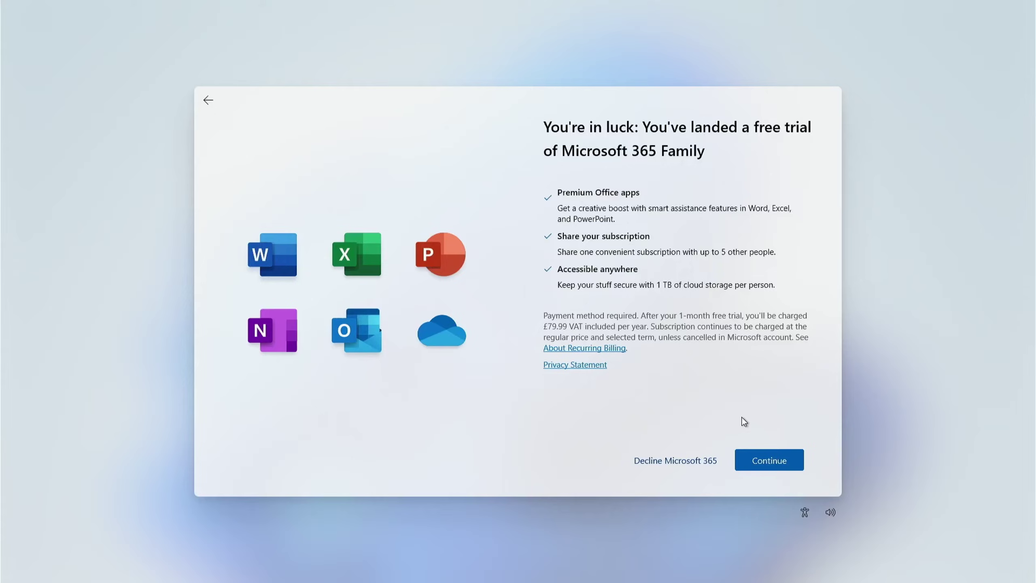
left_click(663, 458)
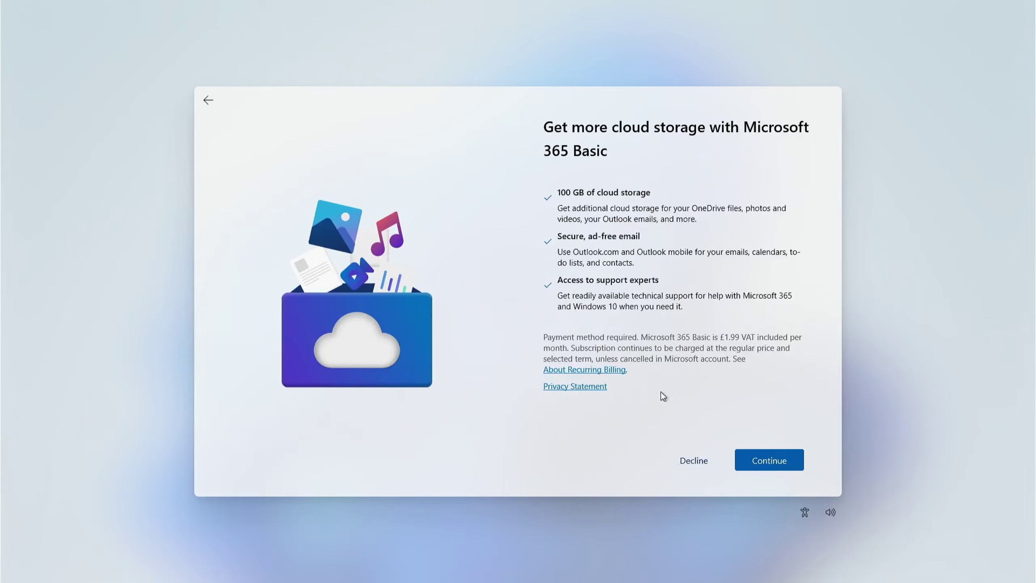
left_click(681, 461)
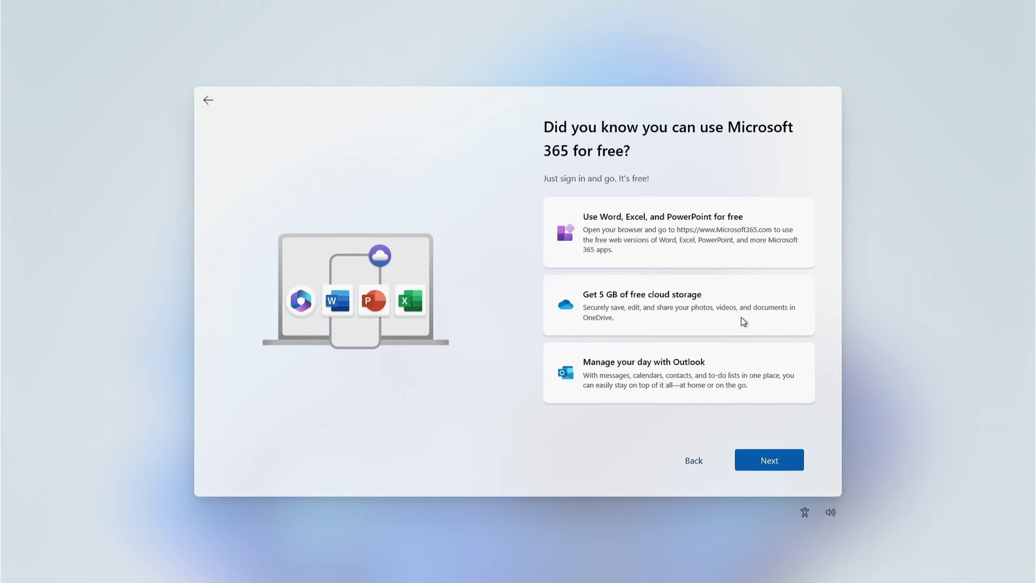
left_click(764, 460)
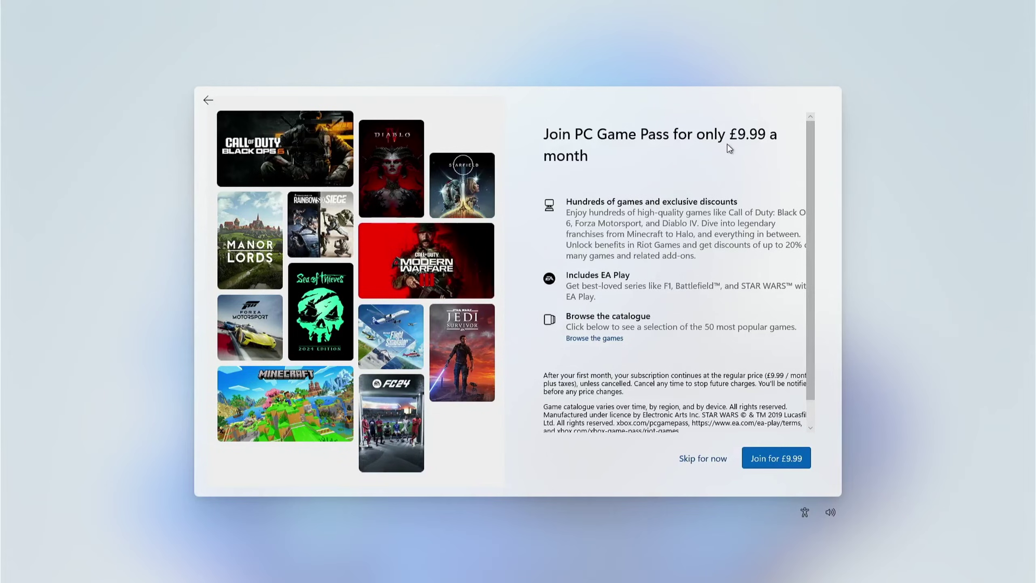
scroll(730, 149, "down", 1)
Step: Skip the PC Game Pass offer and advance through the update slideshow to the desktop
left_click(702, 457)
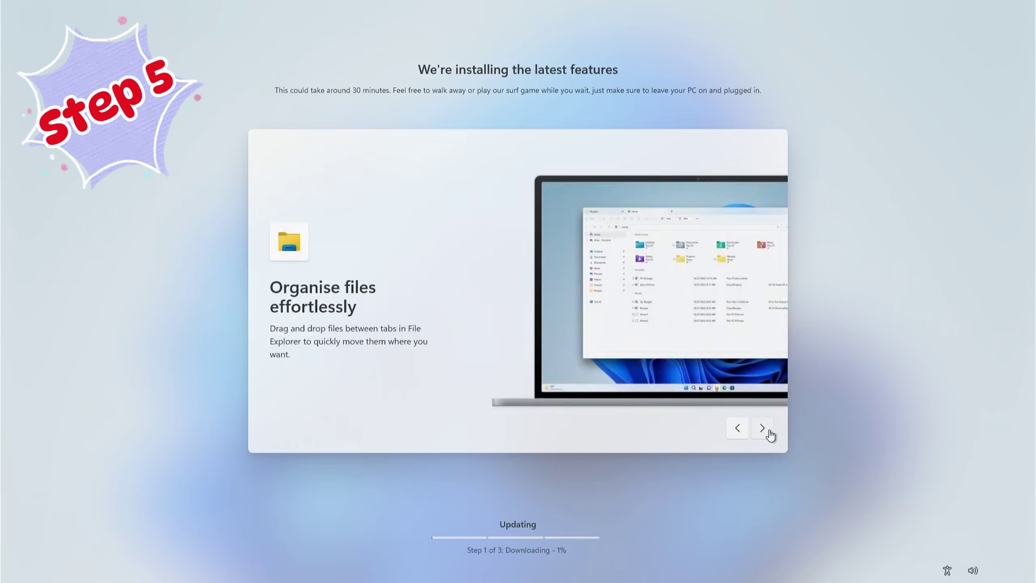
left_click(763, 431)
left_click(763, 431)
left_click(764, 431)
left_click(763, 430)
left_click(763, 430)
left_click(764, 430)
left_click(763, 431)
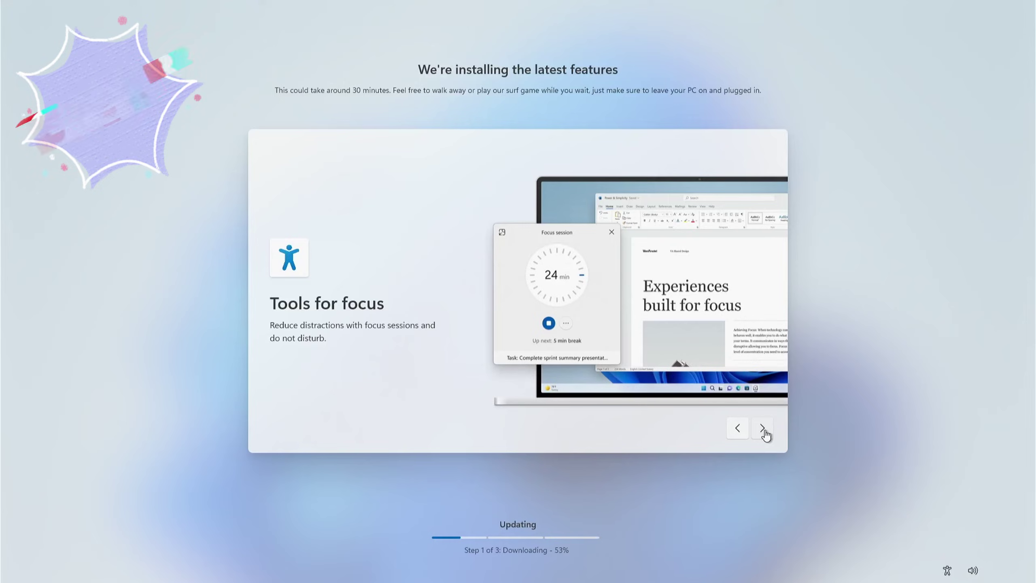
left_click(763, 431)
left_click(763, 429)
left_click(762, 429)
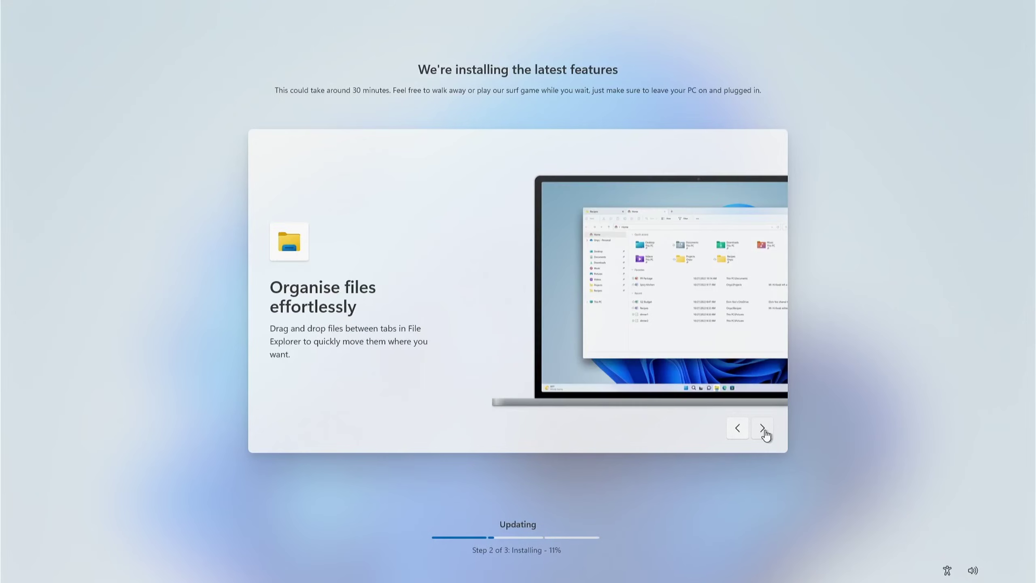
left_click(762, 428)
left_click(763, 429)
left_click(762, 429)
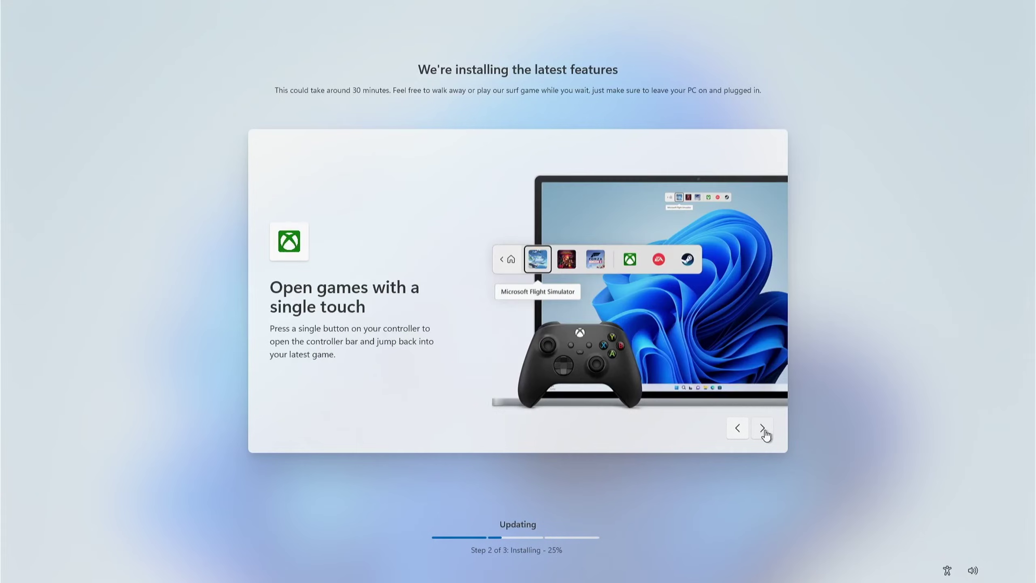
left_click(762, 428)
left_click(763, 428)
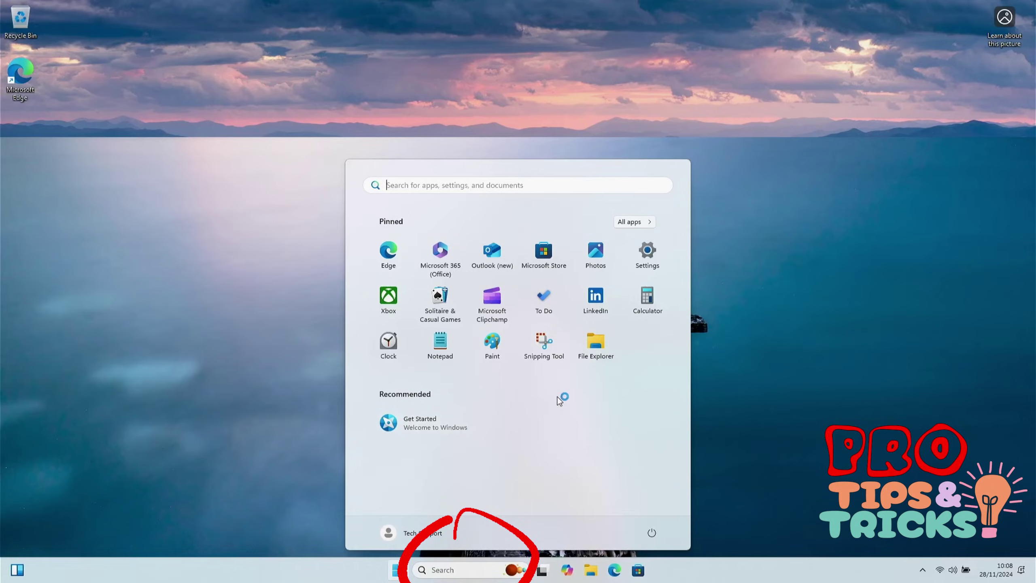
Step: In Taskbar settings, set Search to Hide and switch Widgets off
left_click(742, 406)
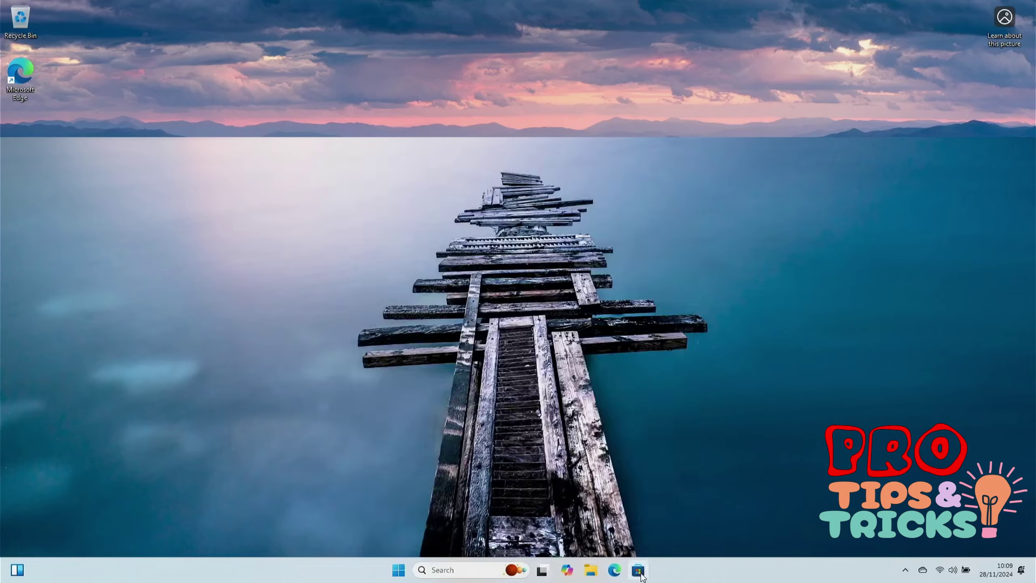
right_click(718, 568)
left_click(746, 550)
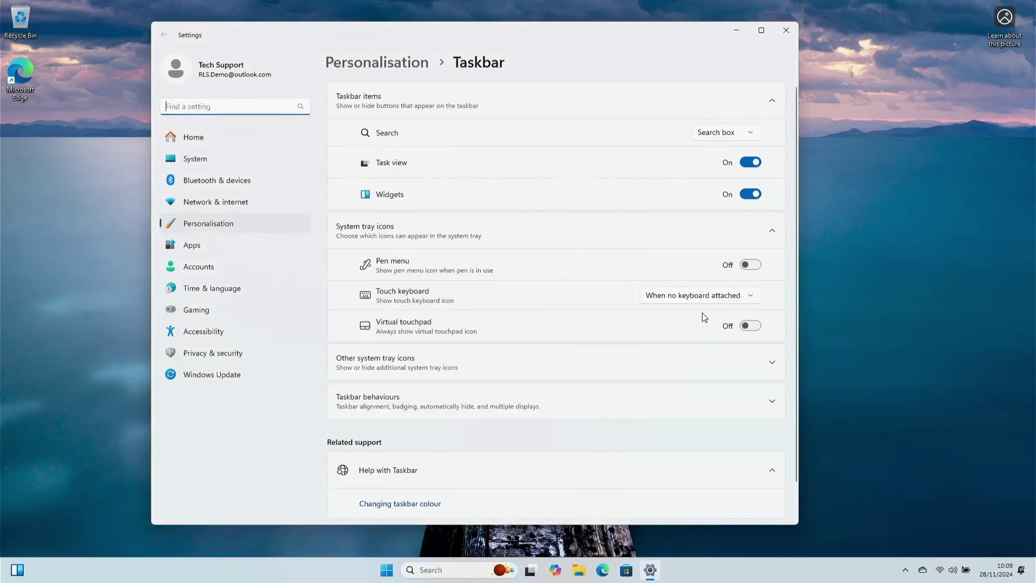
left_click(726, 132)
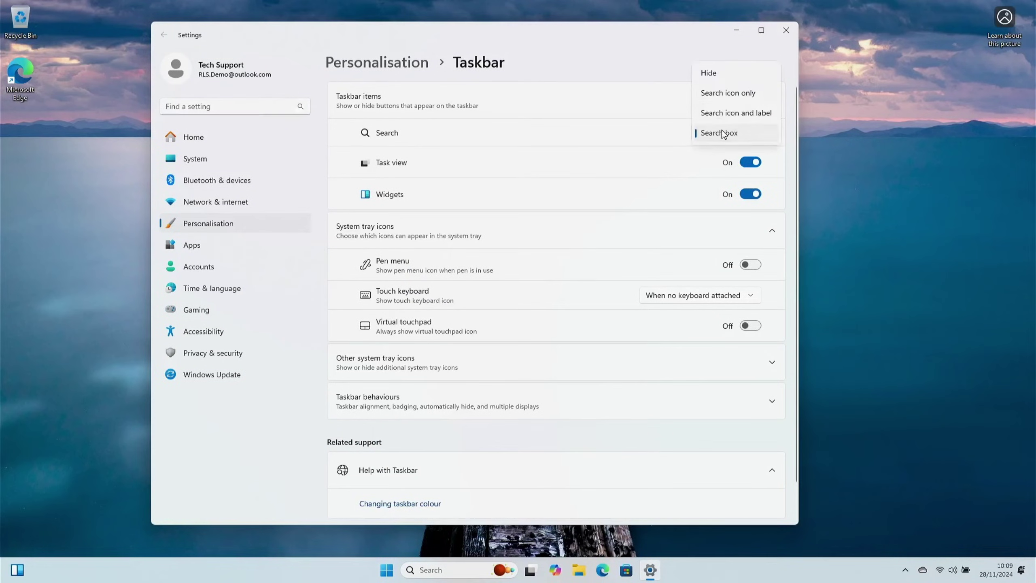
left_click(719, 73)
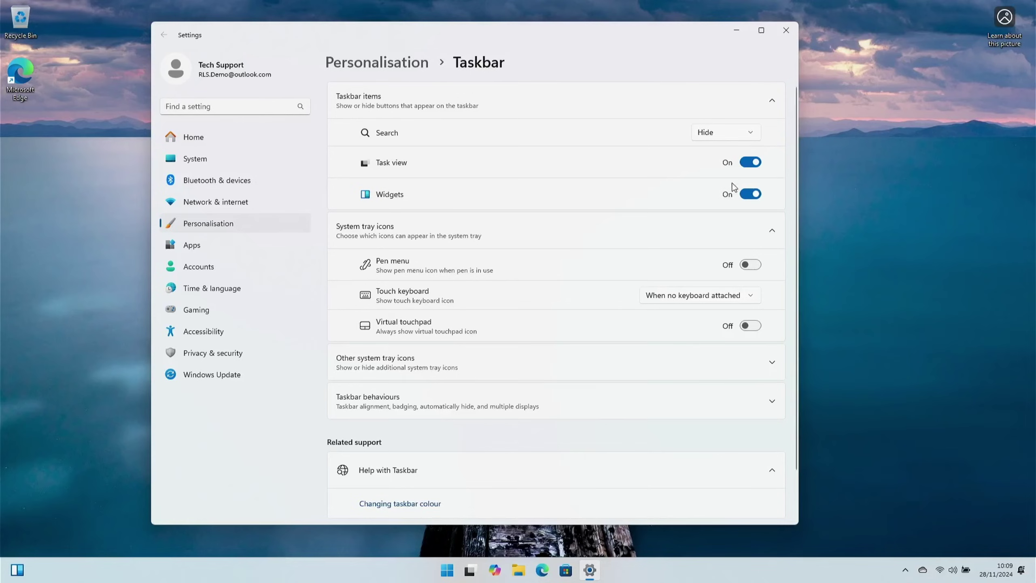
left_click(747, 198)
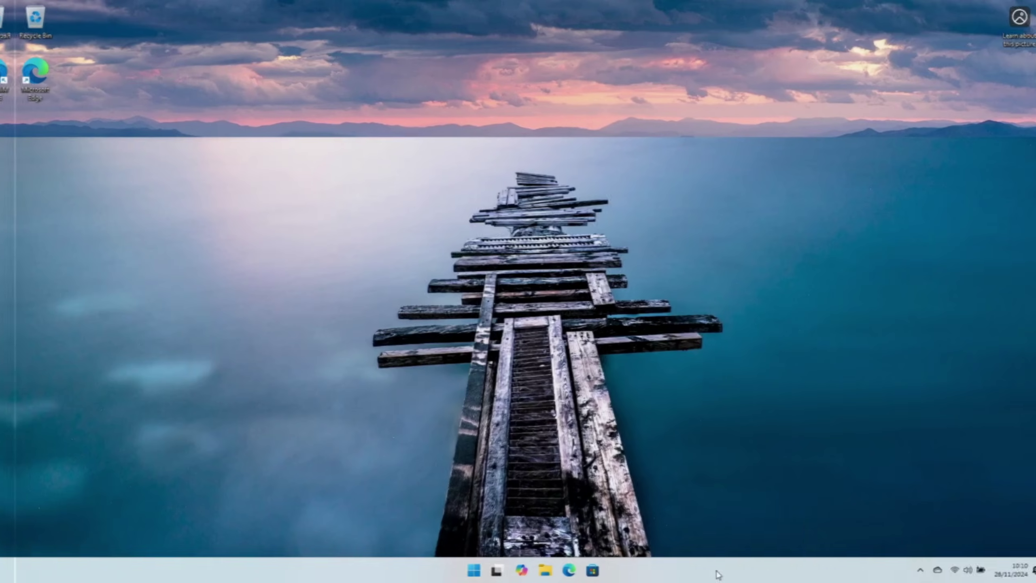
right_click(704, 570)
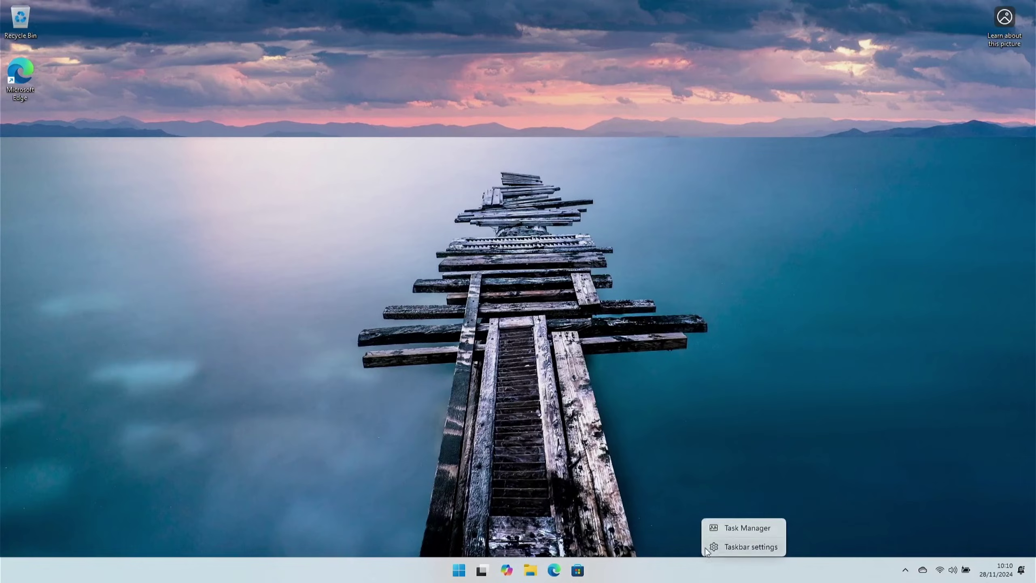
Step: Launch Task Manager, maximise its window, and show the Startup apps page
left_click(725, 530)
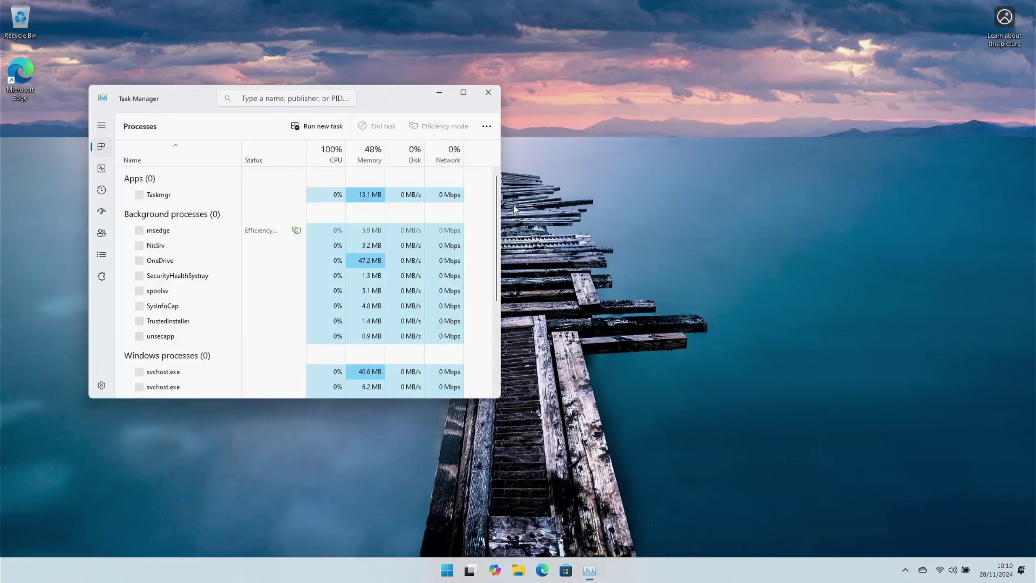
left_click_drag(406, 94, 580, 76)
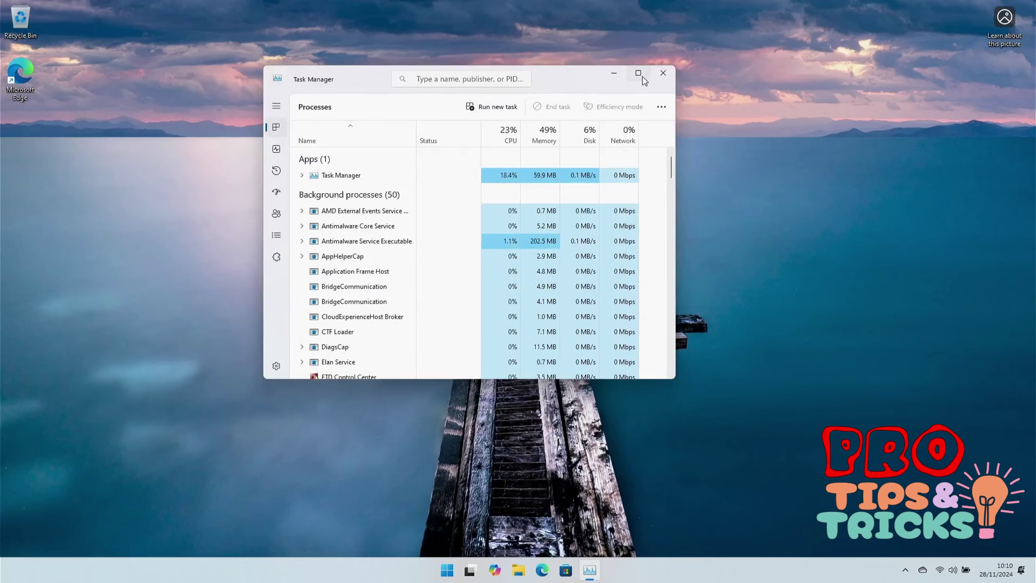
left_click(638, 74)
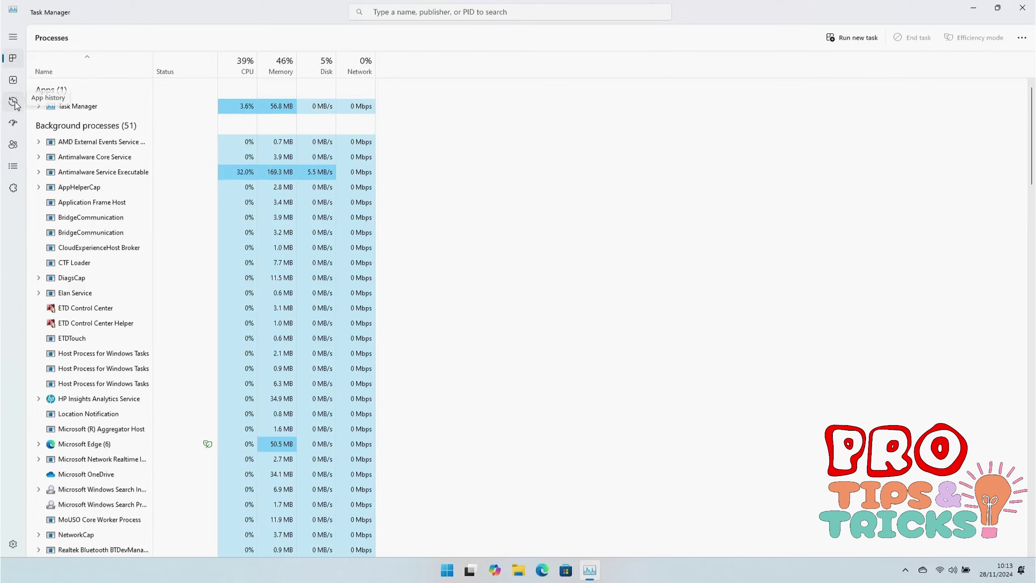
left_click(14, 125)
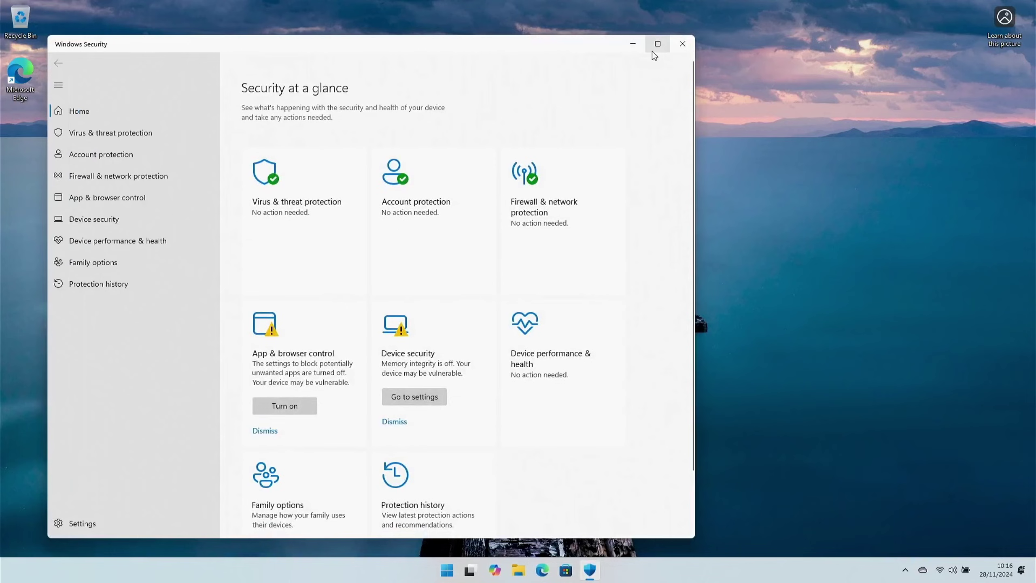
Step: Turn on potentially unwanted app blocking in Windows Security, approving the UAC prompt
left_click(652, 51)
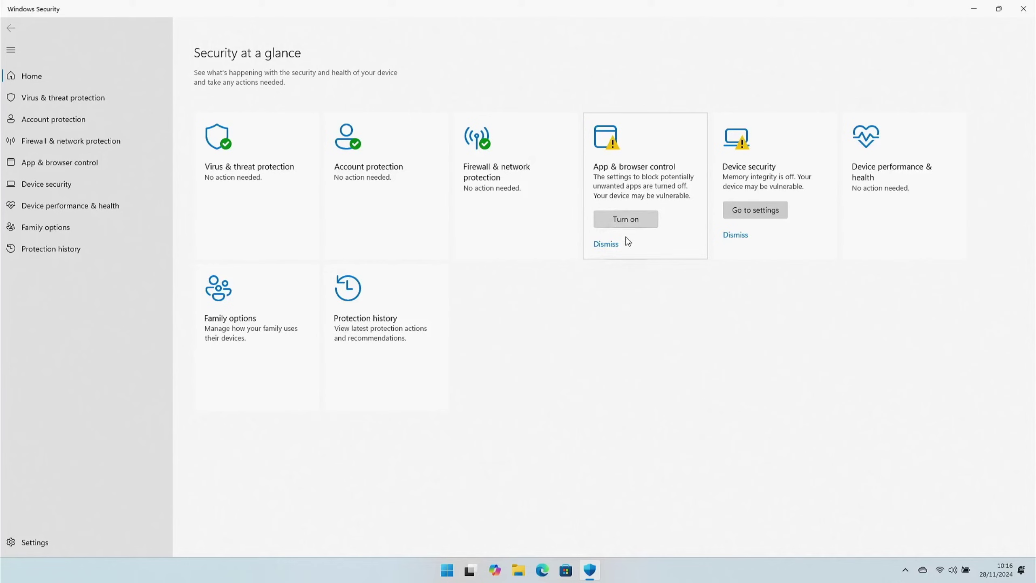
left_click(616, 220)
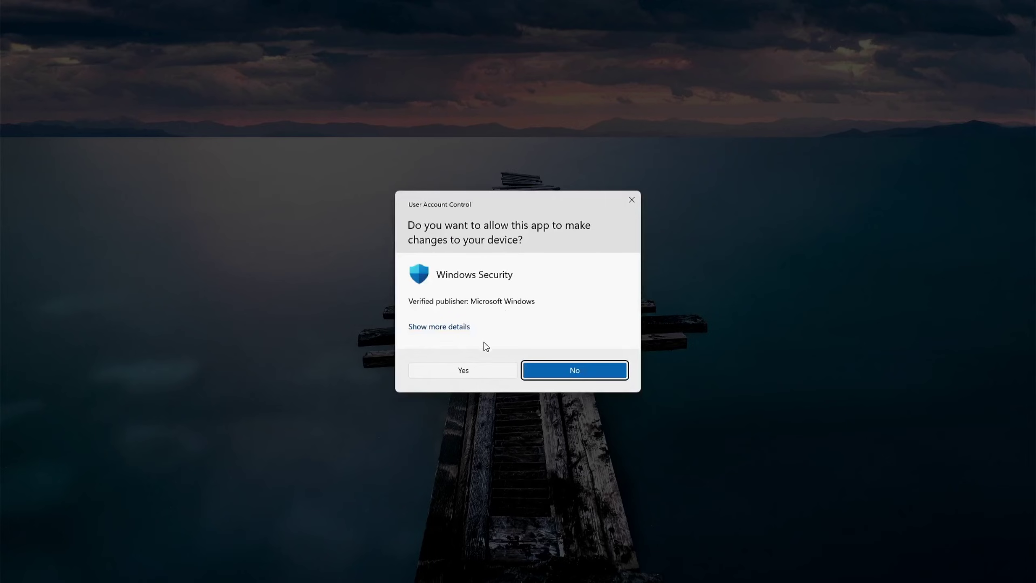
left_click(468, 373)
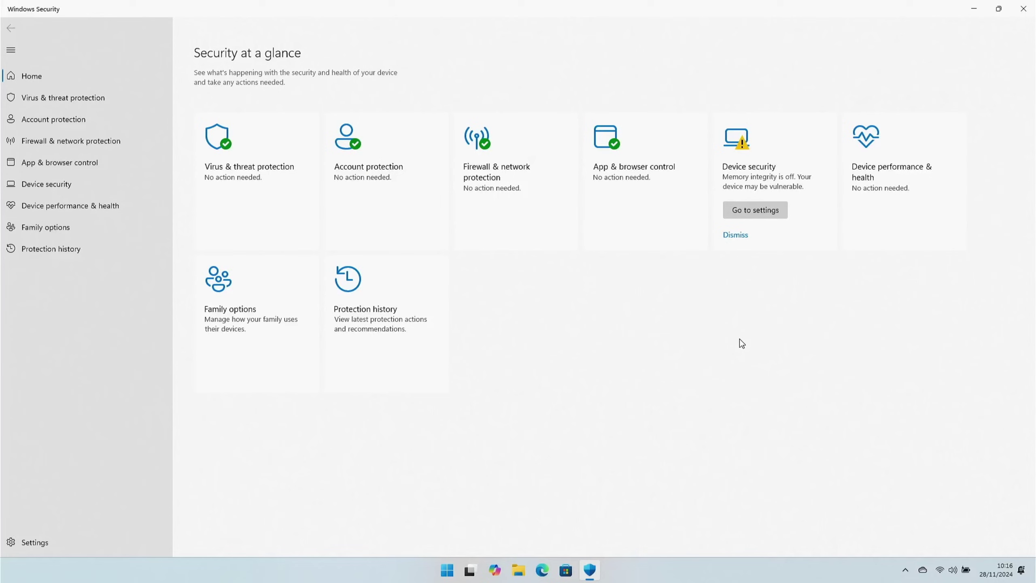
Step: Turn Memory integrity on, restart the PC, then reopen Windows Security
left_click(766, 213)
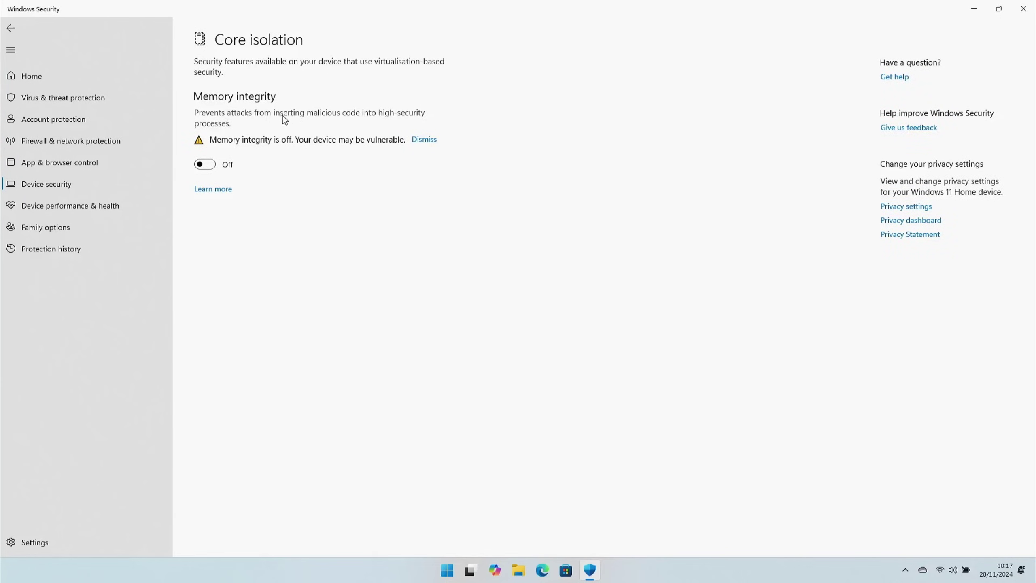
left_click(210, 166)
left_click(530, 370)
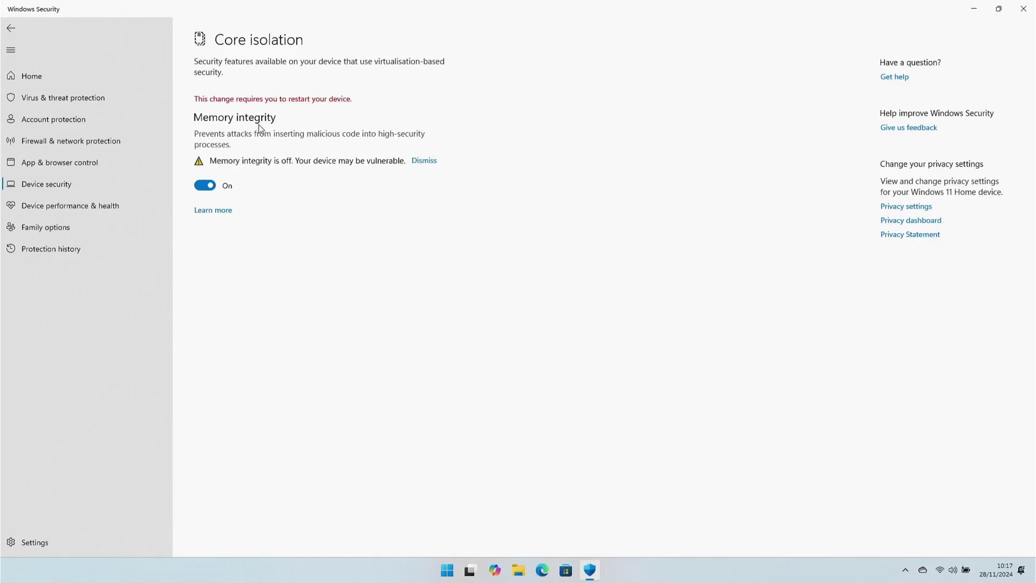
left_click(1023, 9)
key("super")
left_click(651, 532)
left_click(652, 510)
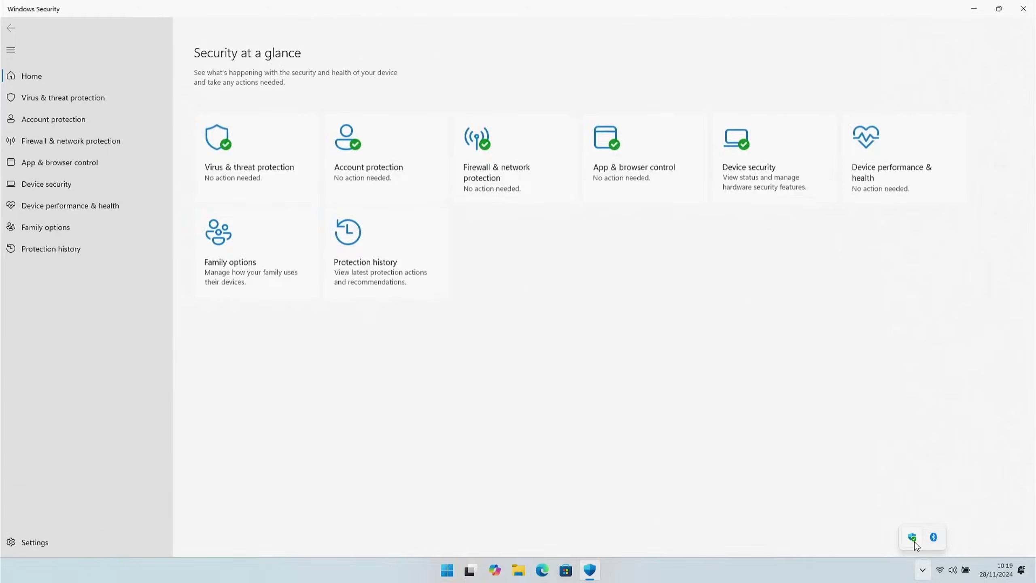
left_click(751, 292)
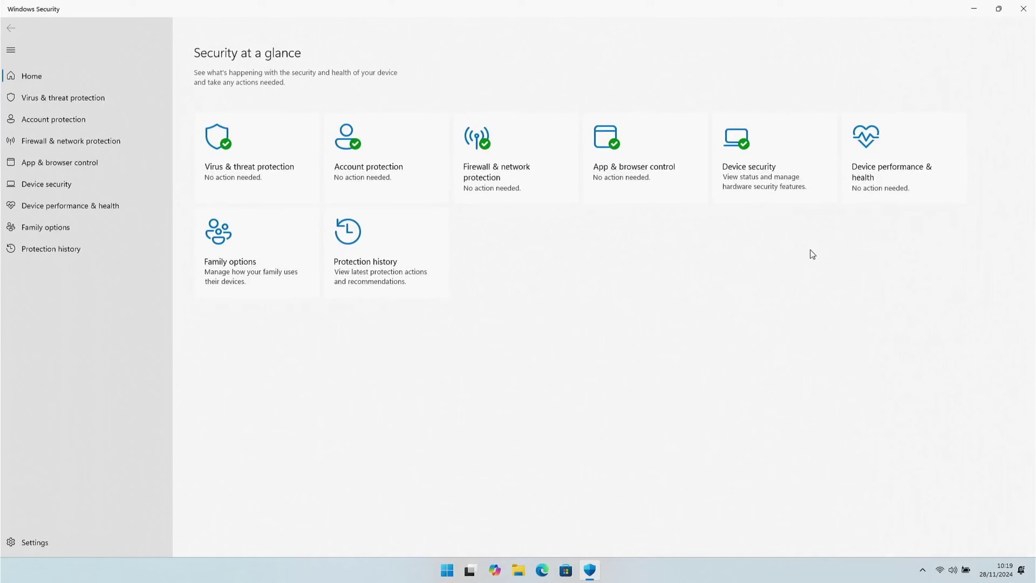